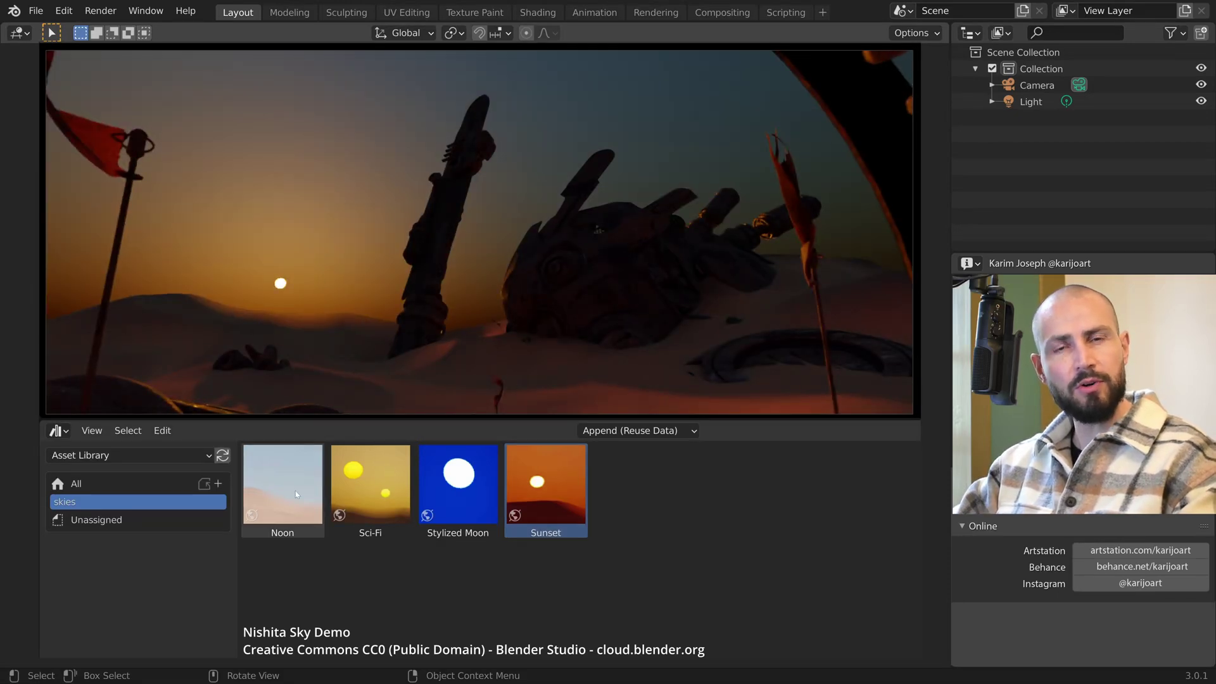
Step: Drop the Noon, Sci-Fi and Stylized Moon sky assets onto the desert scene in turn
{"action": "left_click_drag", "start_coordinate": [294, 495], "coordinate": [368, 238]}
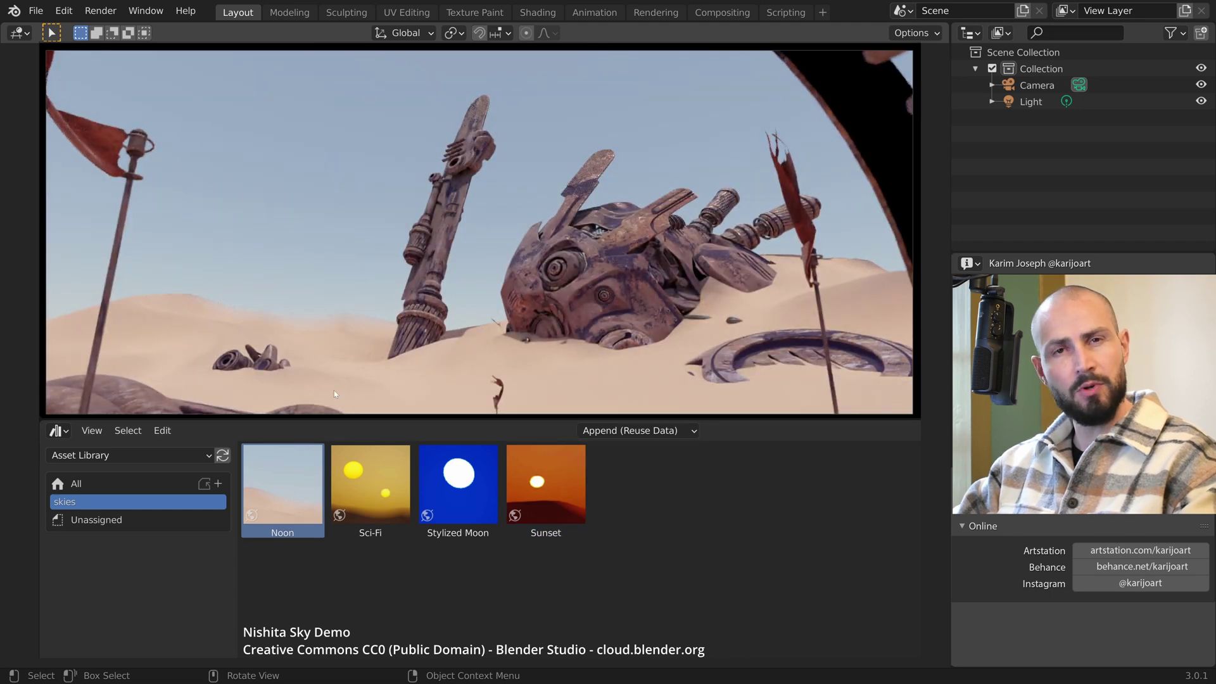
{"action": "left_click_drag", "start_coordinate": [368, 505], "coordinate": [332, 257]}
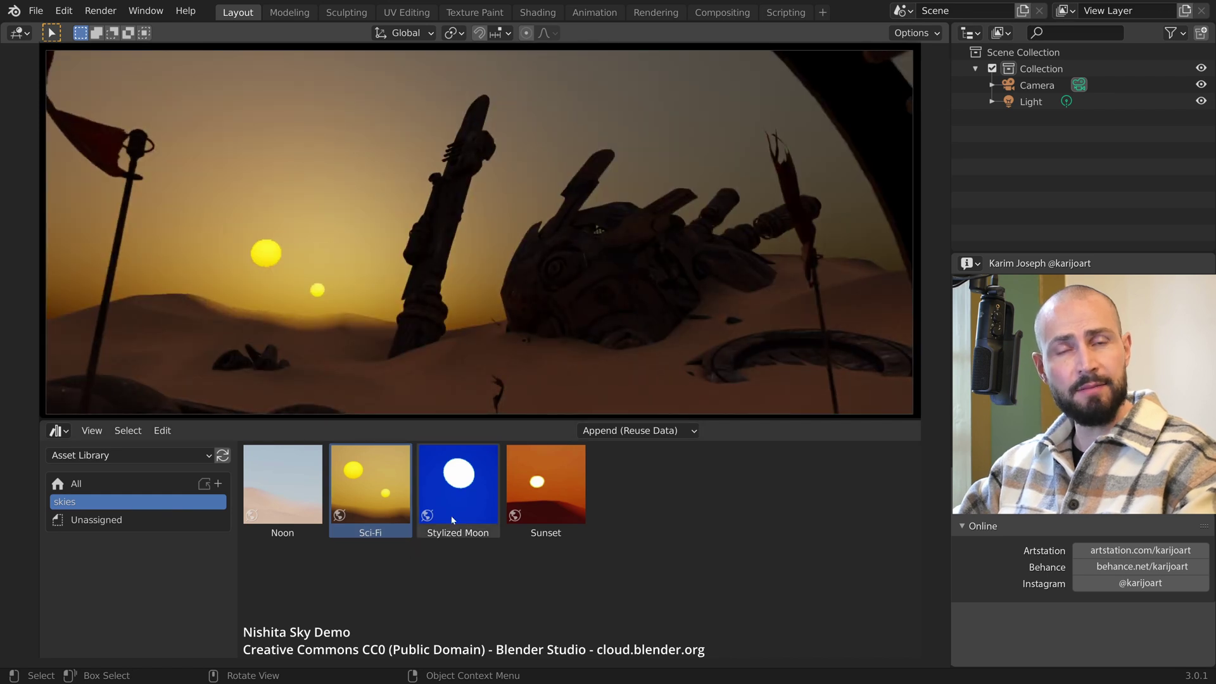
{"action": "left_click_drag", "start_coordinate": [471, 501], "coordinate": [367, 185]}
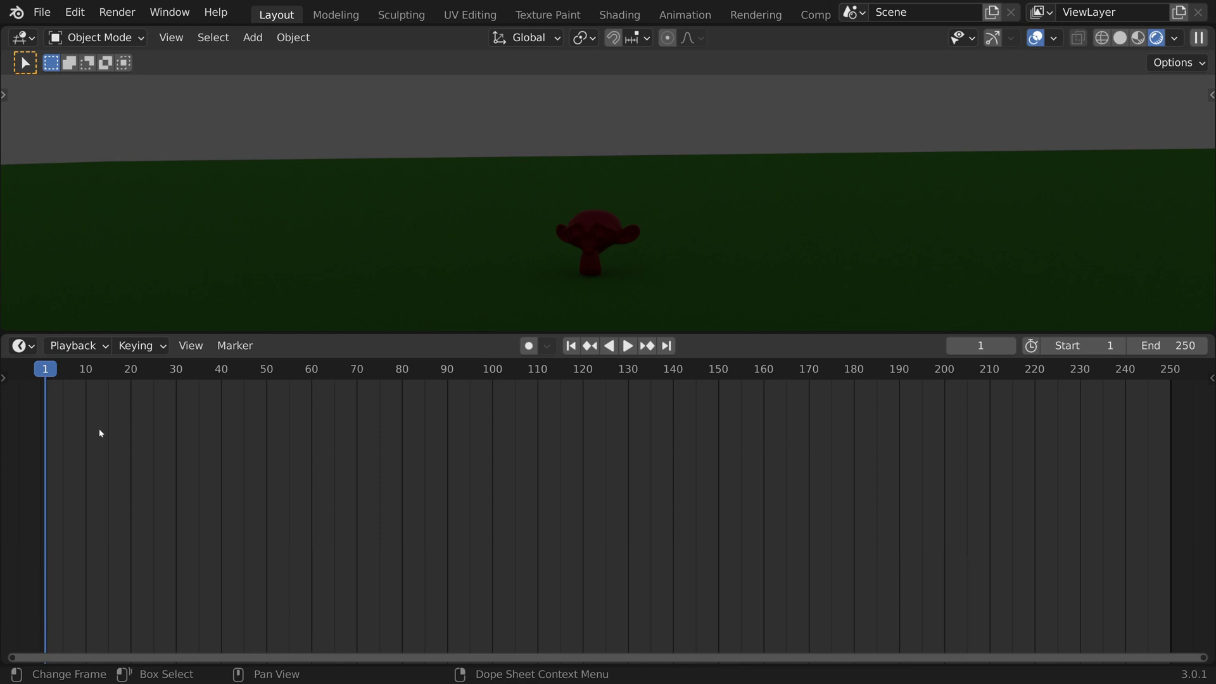
Step: Turn the lower timeline area into a Shader Editor showing the World nodes
{"action": "left_click", "coordinate": [21, 346]}
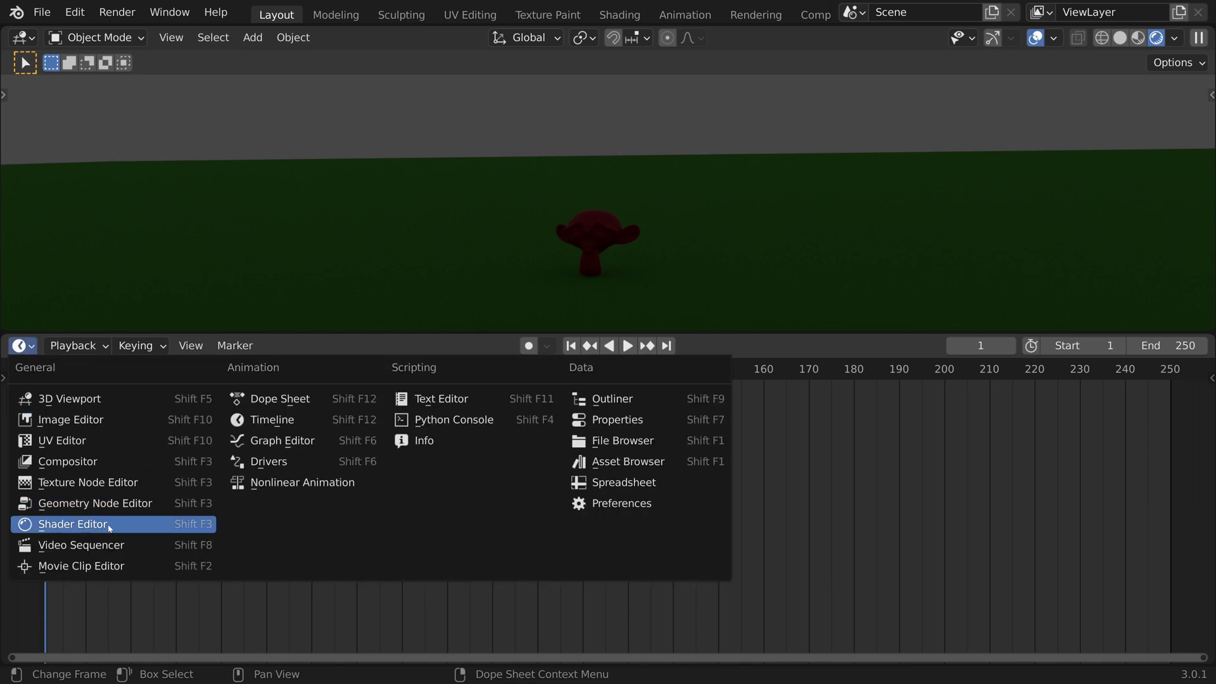
{"action": "left_click", "coordinate": [139, 524]}
{"action": "left_click", "coordinate": [76, 345]}
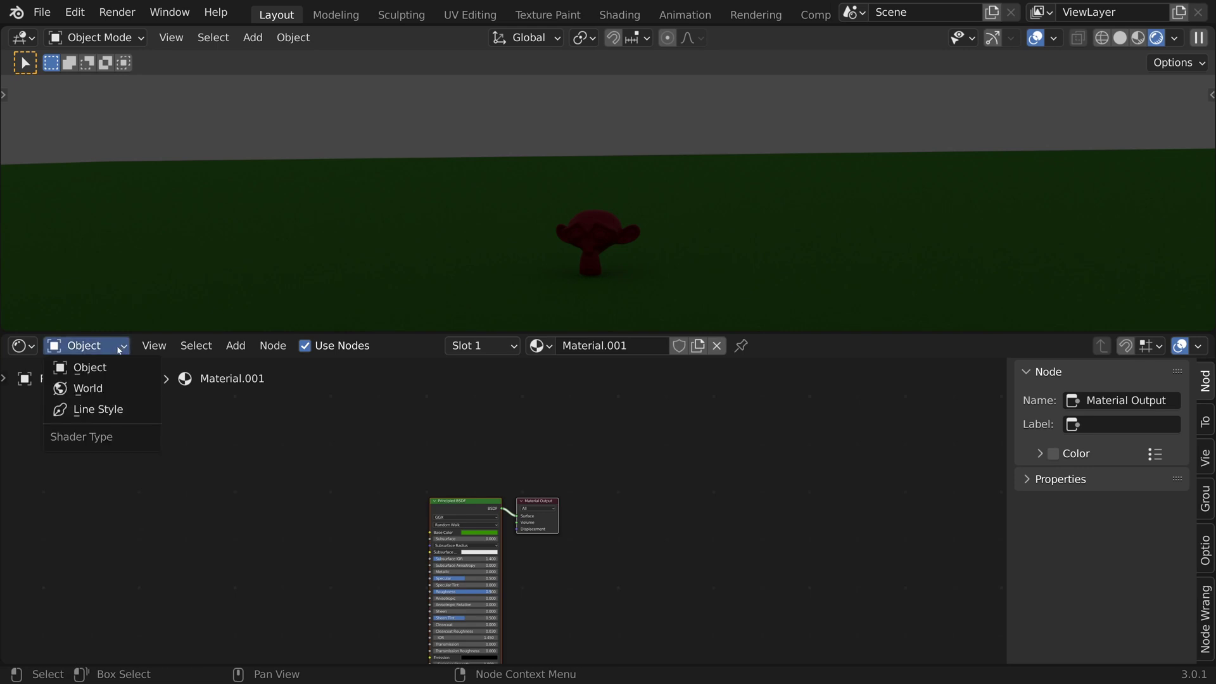
{"action": "left_click", "coordinate": [127, 394]}
{"action": "key", "text": "n"}
{"action": "scroll", "coordinate": [353, 523], "scroll_direction": "up", "scroll_amount": 2}
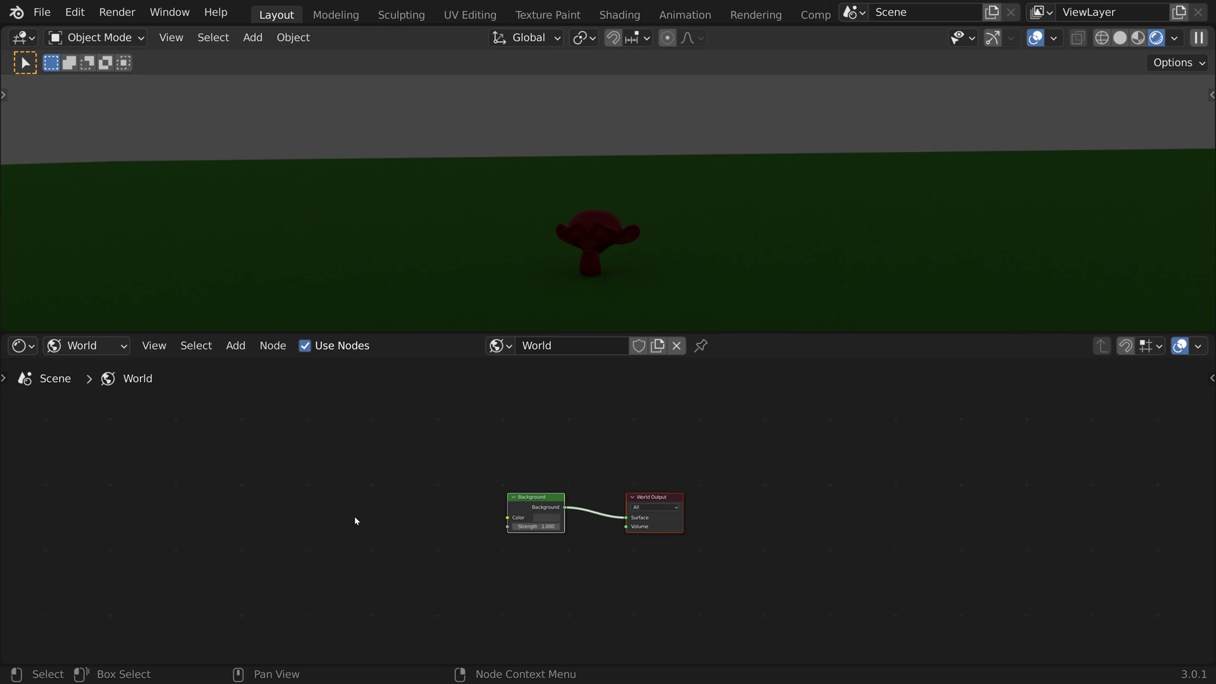
{"action": "middle_click_drag", "start_coordinate": [353, 519], "coordinate": [438, 494]}
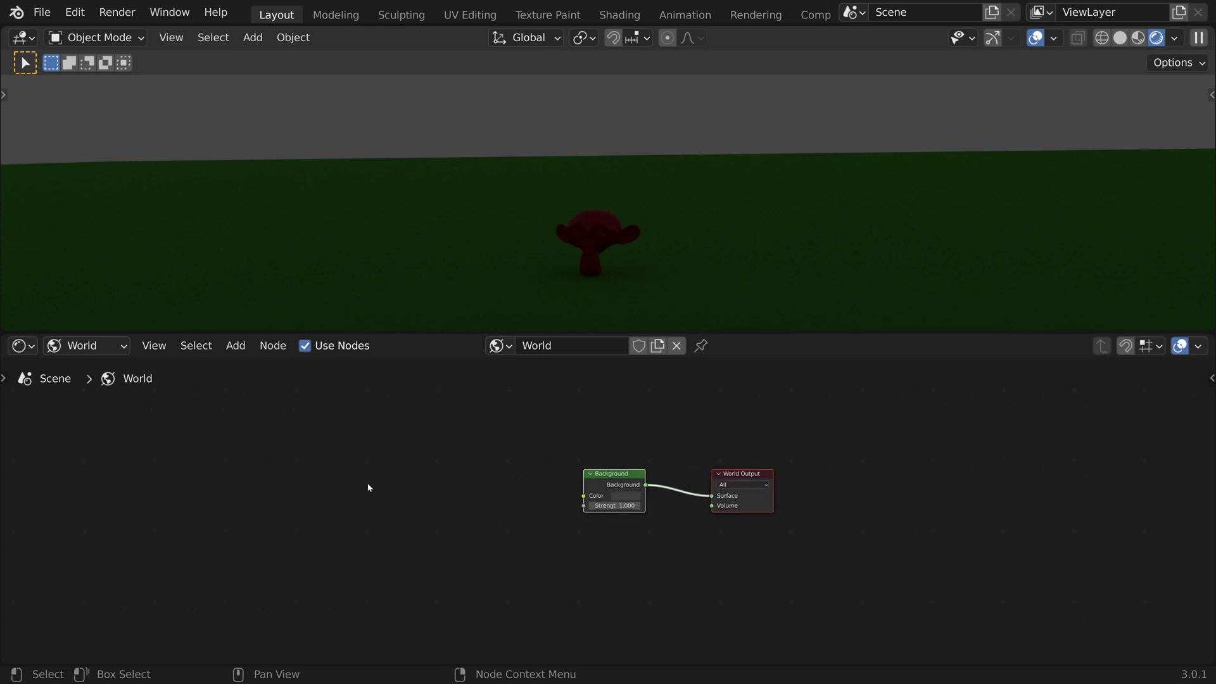
Step: Add a Sky Texture node and connect its Color to the Background color
{"action": "key", "text": "shift+a"}
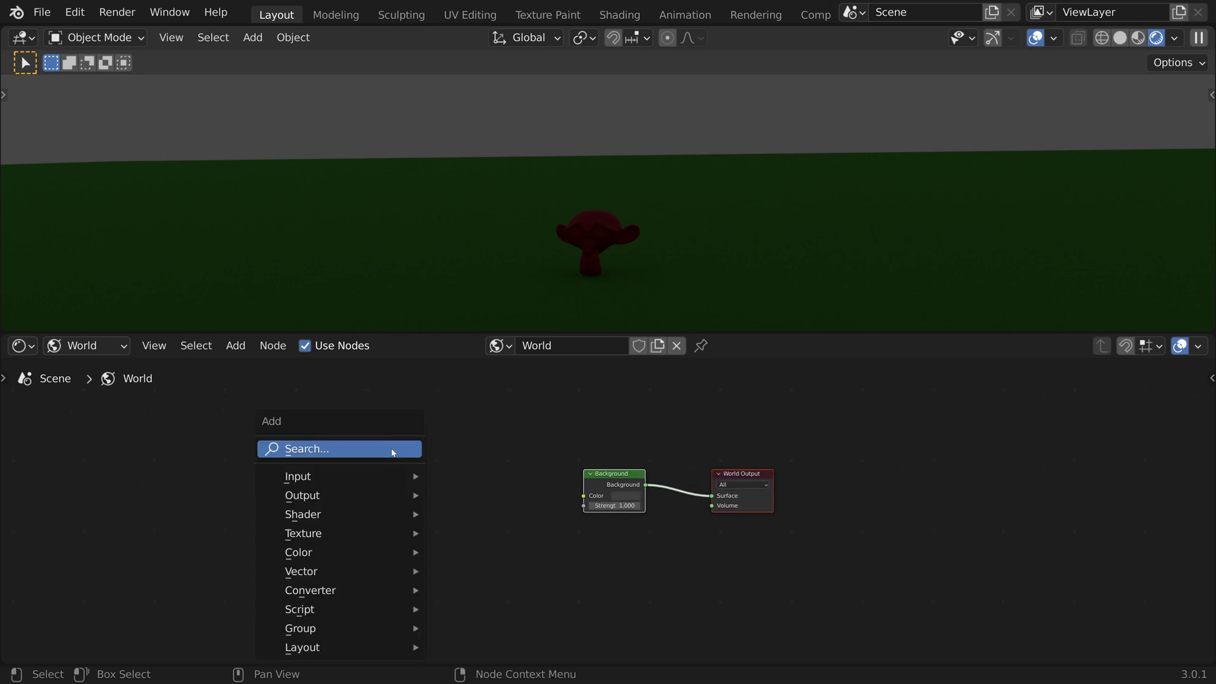
{"action": "left_click", "coordinate": [390, 447]}
{"action": "type", "text": "sky"}
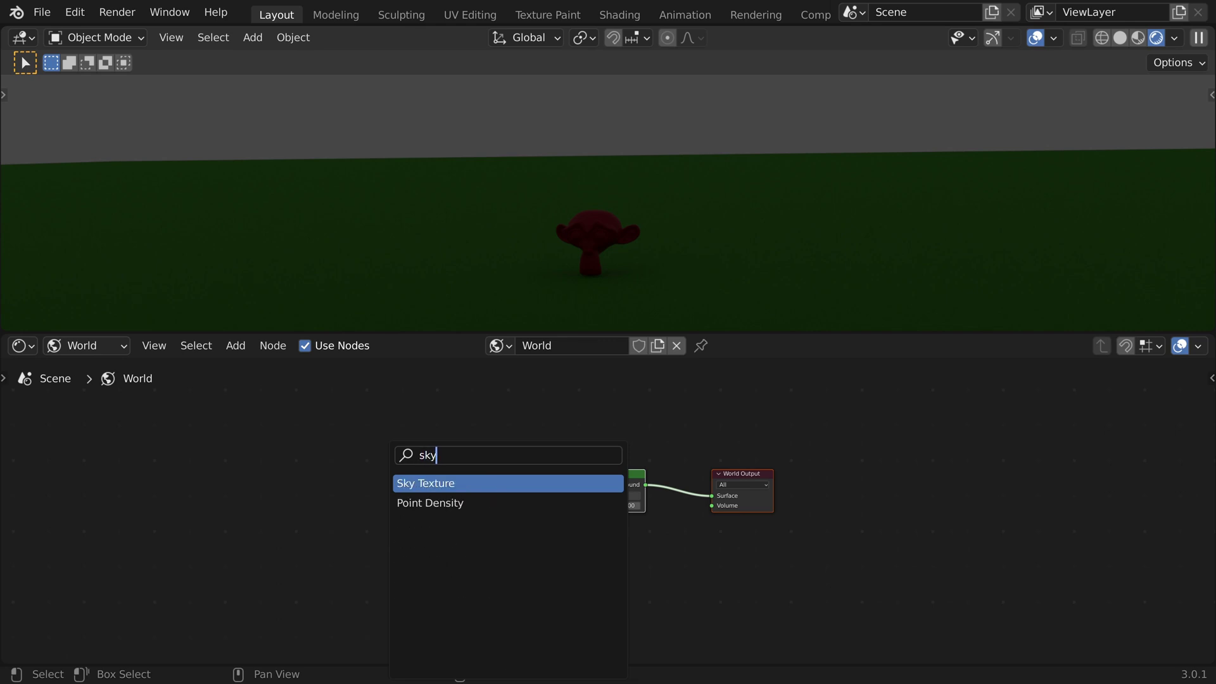
{"action": "key", "text": "Return"}
{"action": "left_click", "coordinate": [392, 449]}
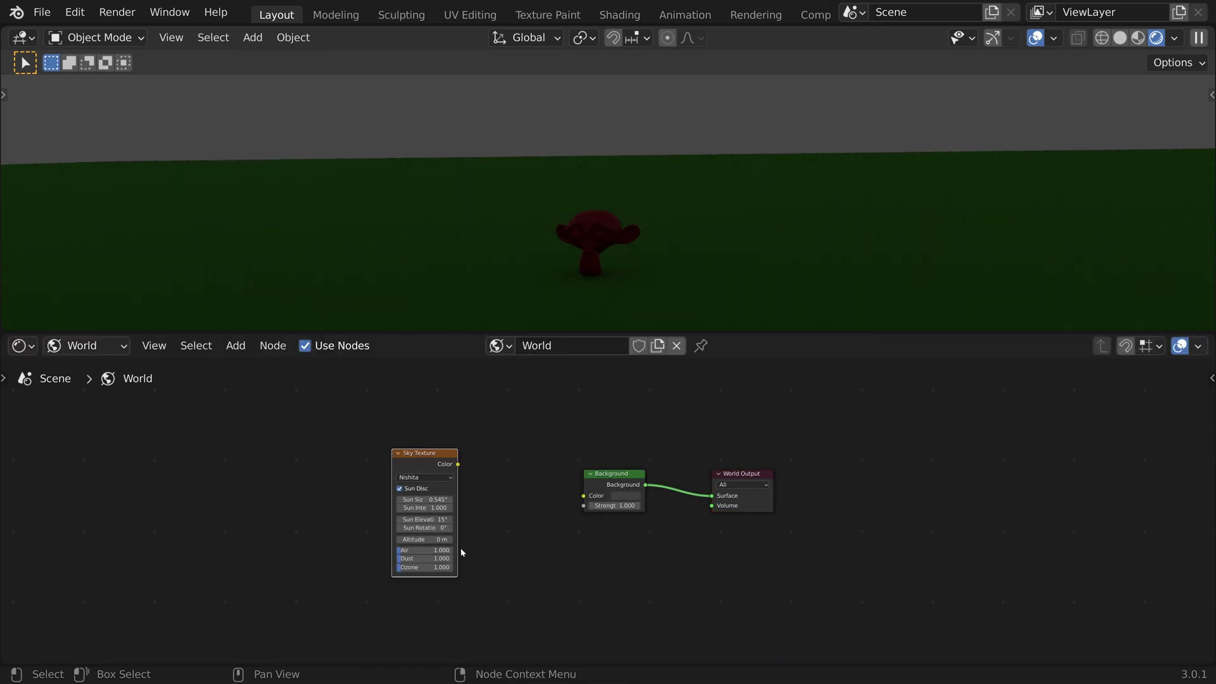
{"action": "left_click_drag", "start_coordinate": [458, 559], "coordinate": [499, 561]}
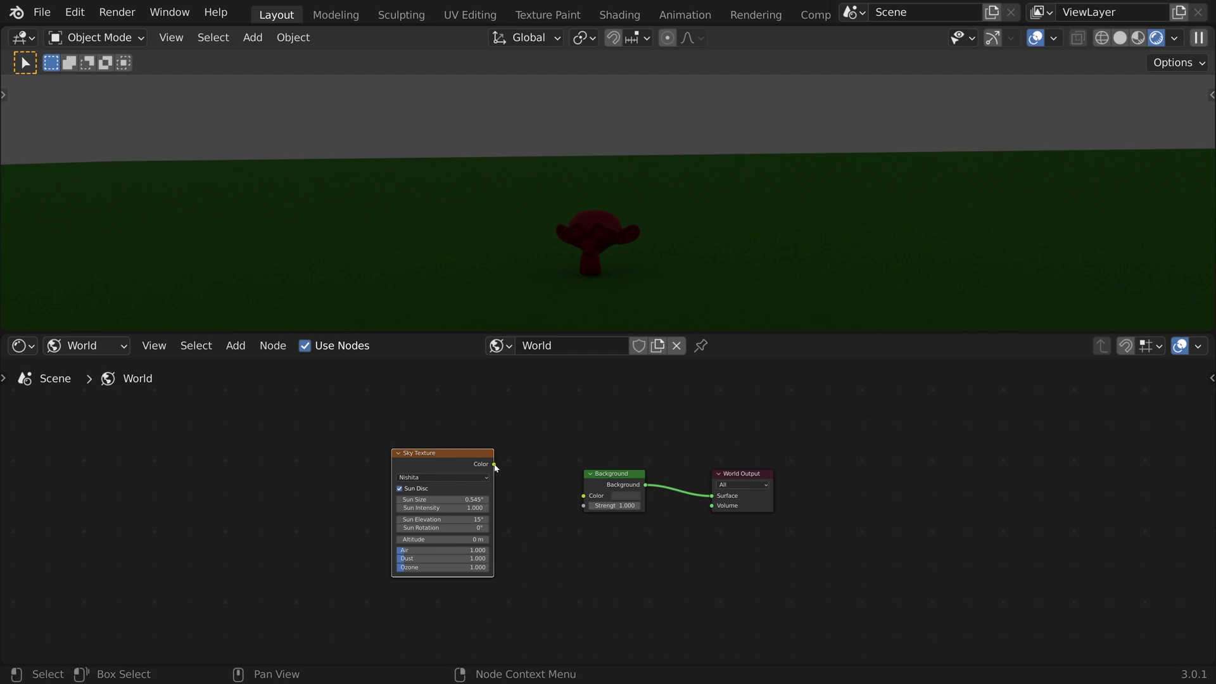
{"action": "left_click_drag", "start_coordinate": [494, 465], "coordinate": [582, 495]}
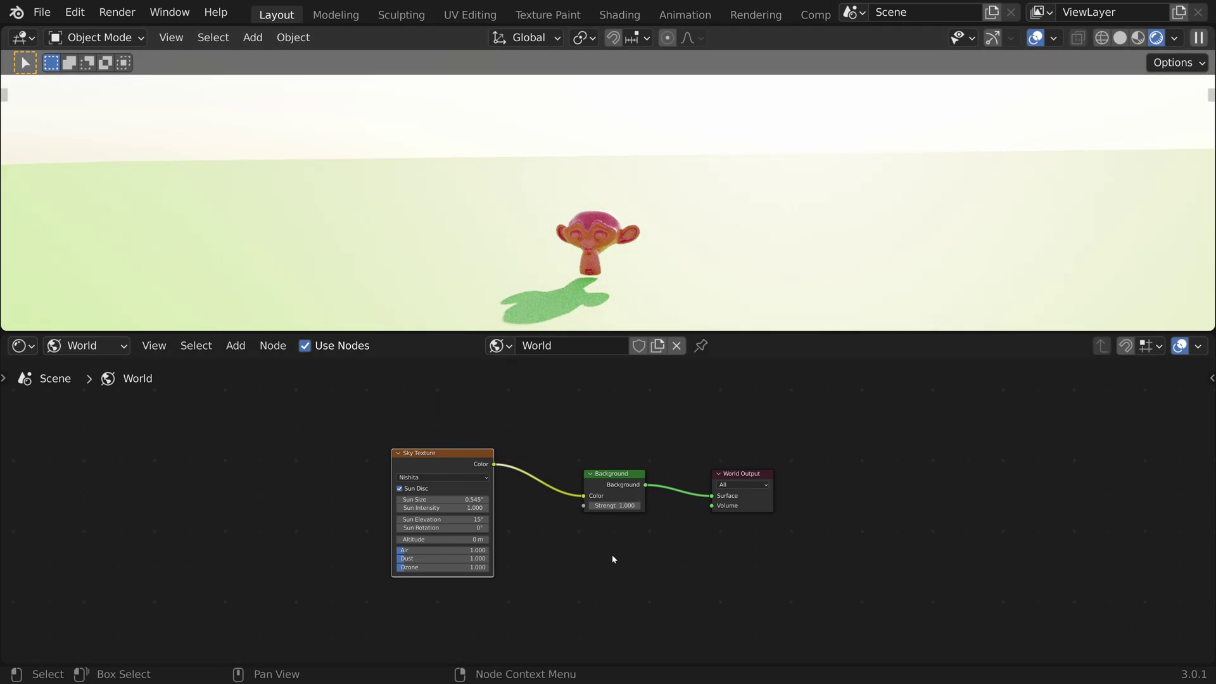
Step: Set the Background strength to 0.1 and rename the world to Sunset
{"action": "left_click", "coordinate": [615, 505]}
{"action": "type", "text": "0.1"}
{"action": "key", "text": "Return"}
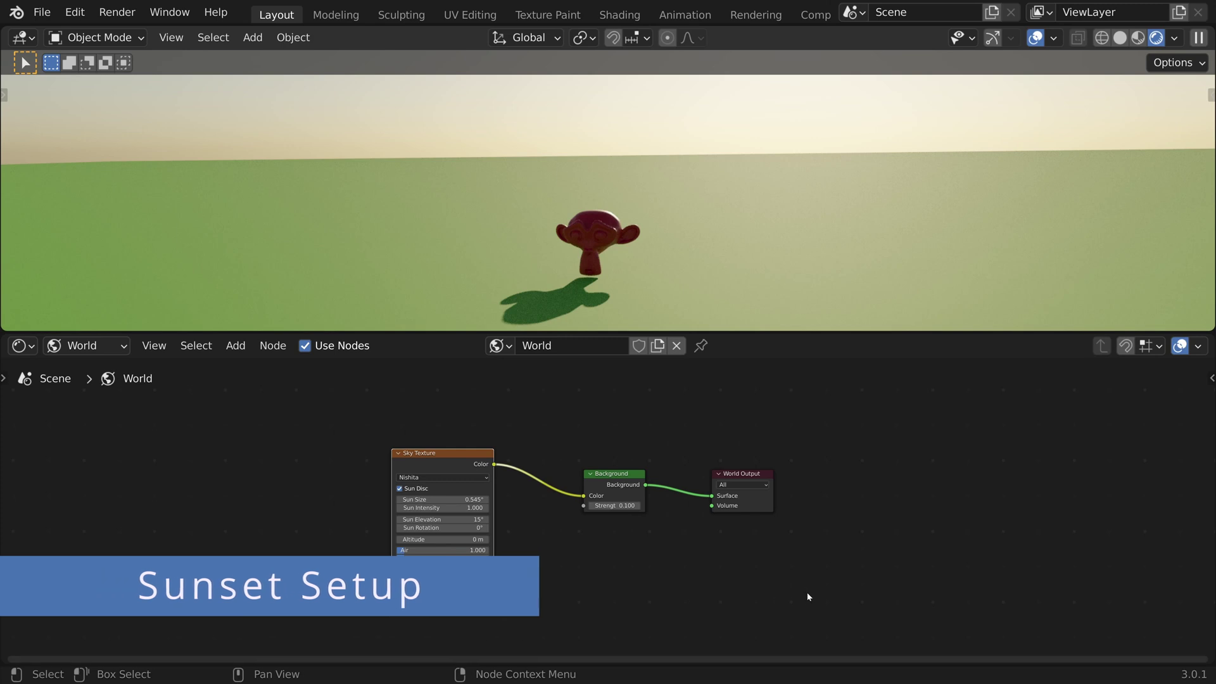
{"action": "left_click", "coordinate": [583, 347]}
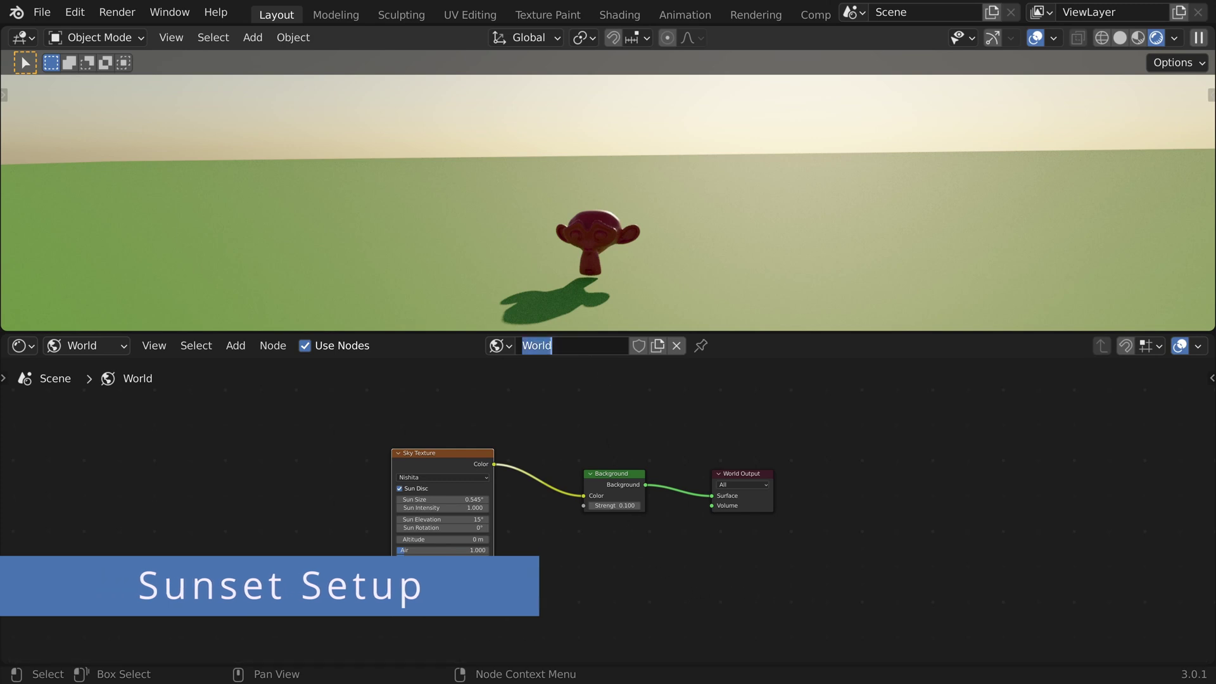
{"action": "type", "text": "Sunset"}
{"action": "key", "text": "Return"}
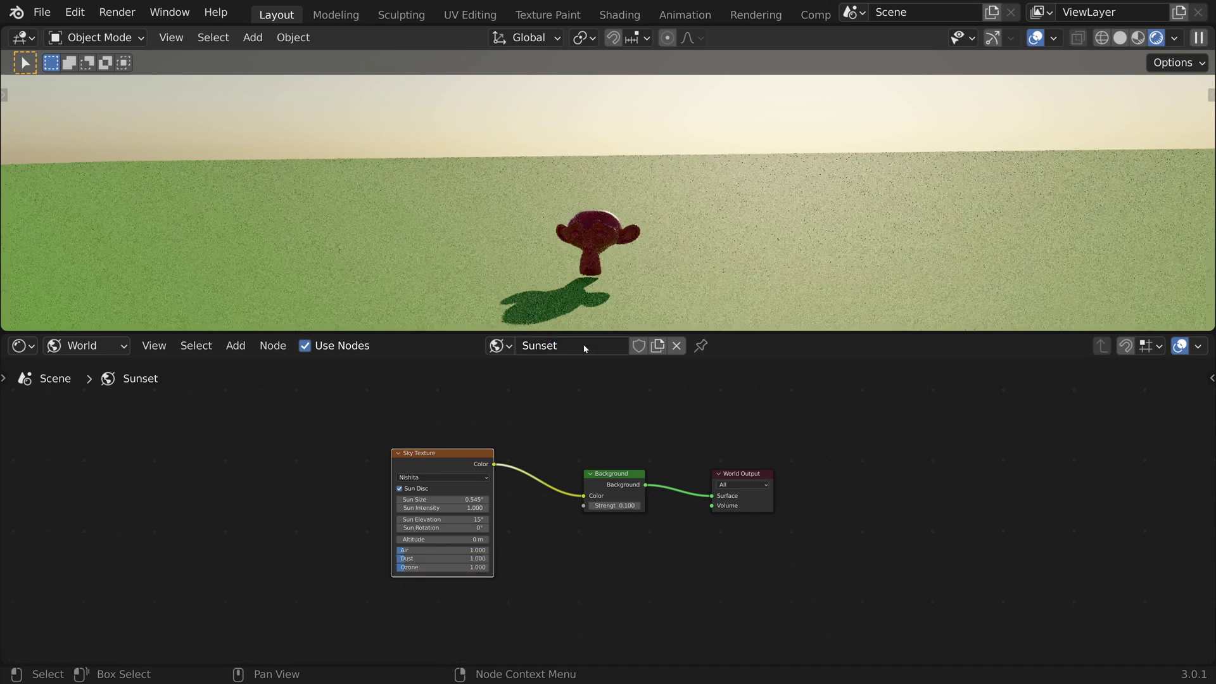
Step: Lower the sun elevation to 1.5° and mark Sunset as an asset
{"action": "left_click_drag", "start_coordinate": [444, 519], "coordinate": [399, 519]}
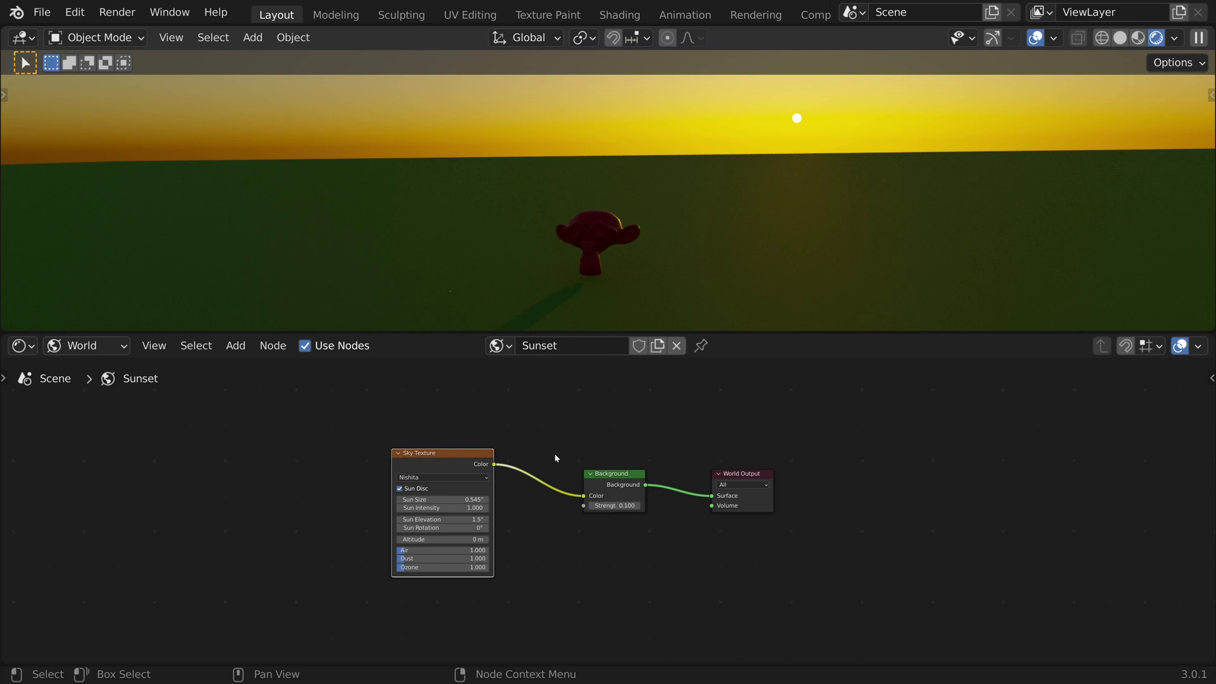
{"action": "right_click", "coordinate": [575, 347]}
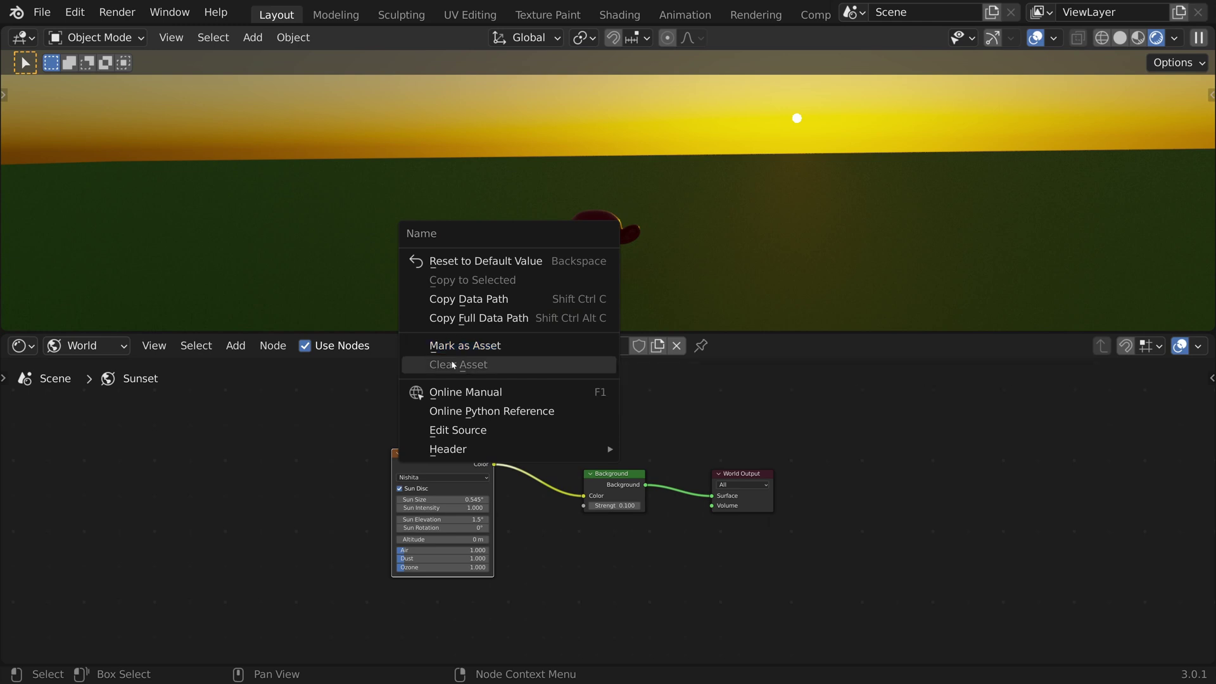
{"action": "left_click", "coordinate": [544, 345]}
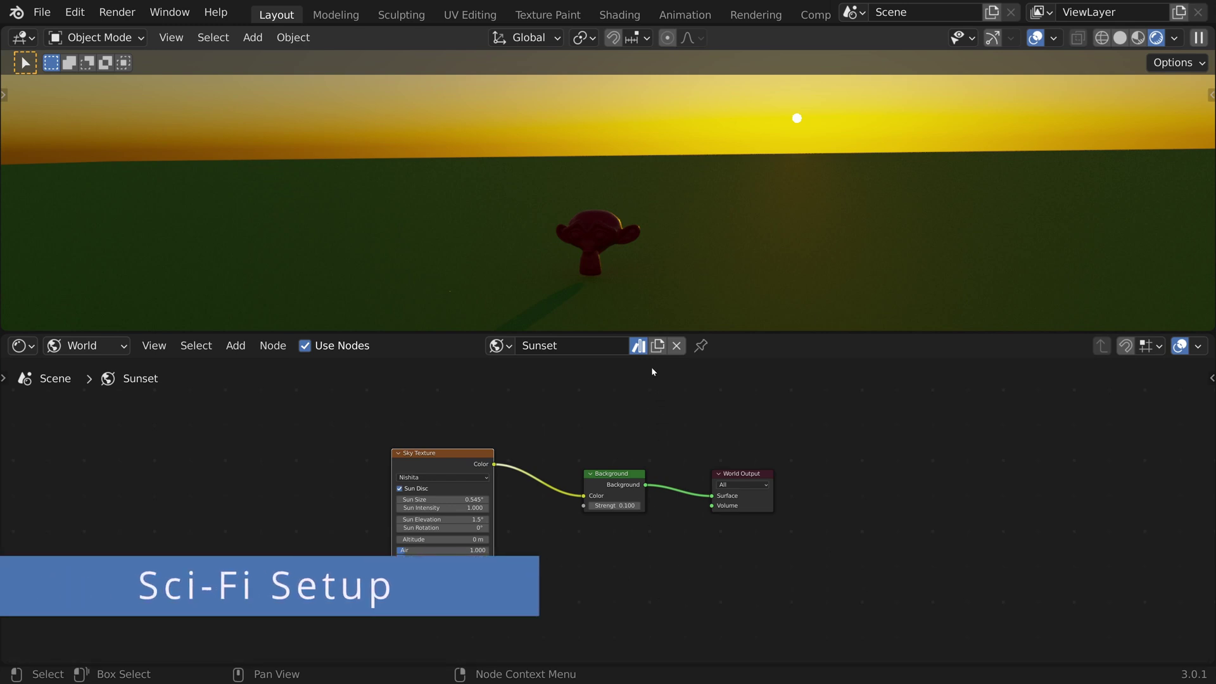
Step: Duplicate the Sunset world and name the copy Sci-Fi
{"action": "left_click", "coordinate": [660, 350]}
{"action": "left_click", "coordinate": [569, 345]}
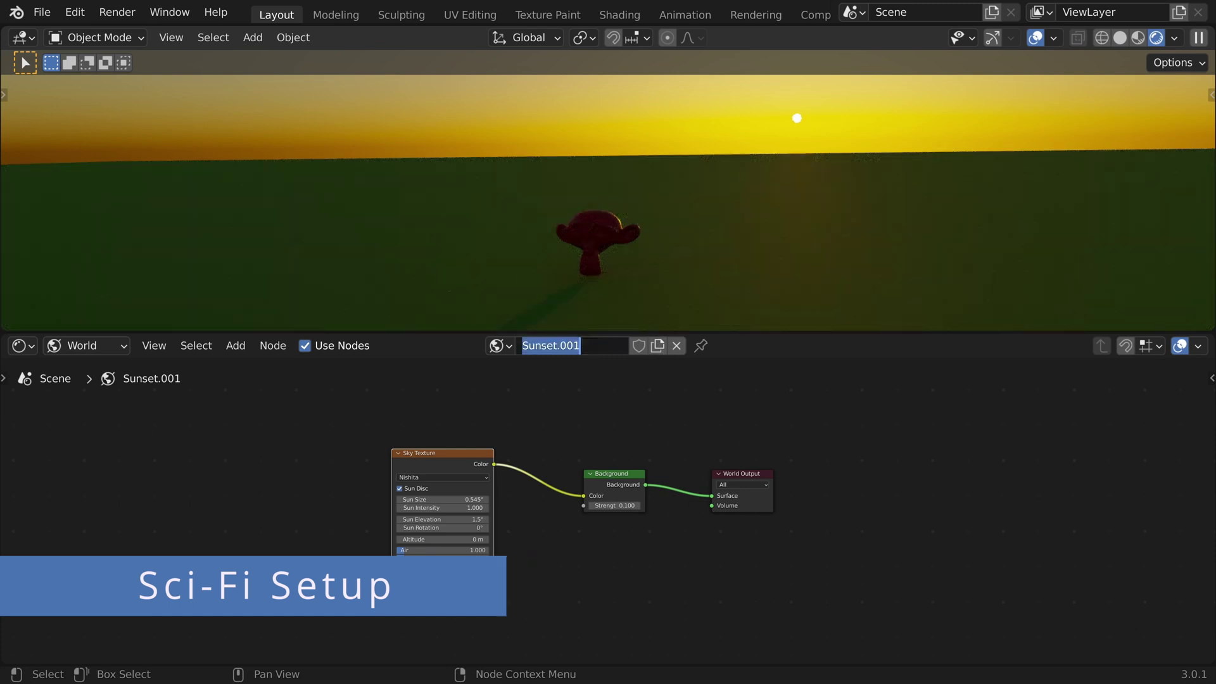
{"action": "type", "text": "Sci-Fi"}
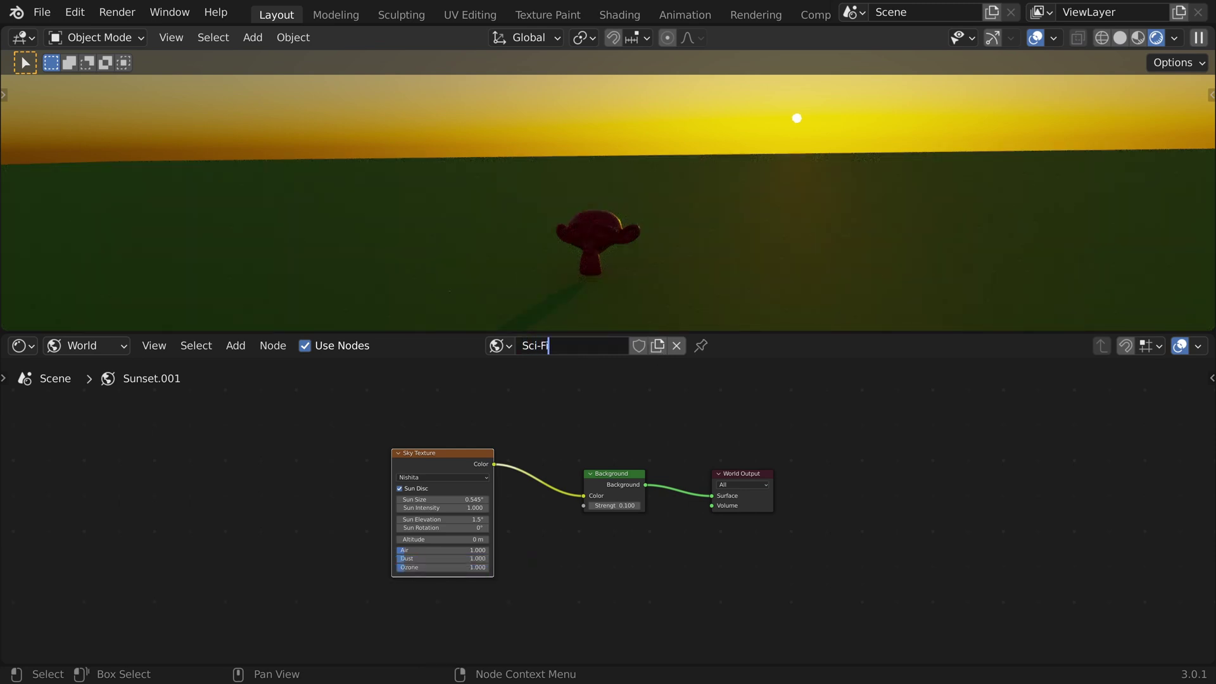
{"action": "key", "text": "Return"}
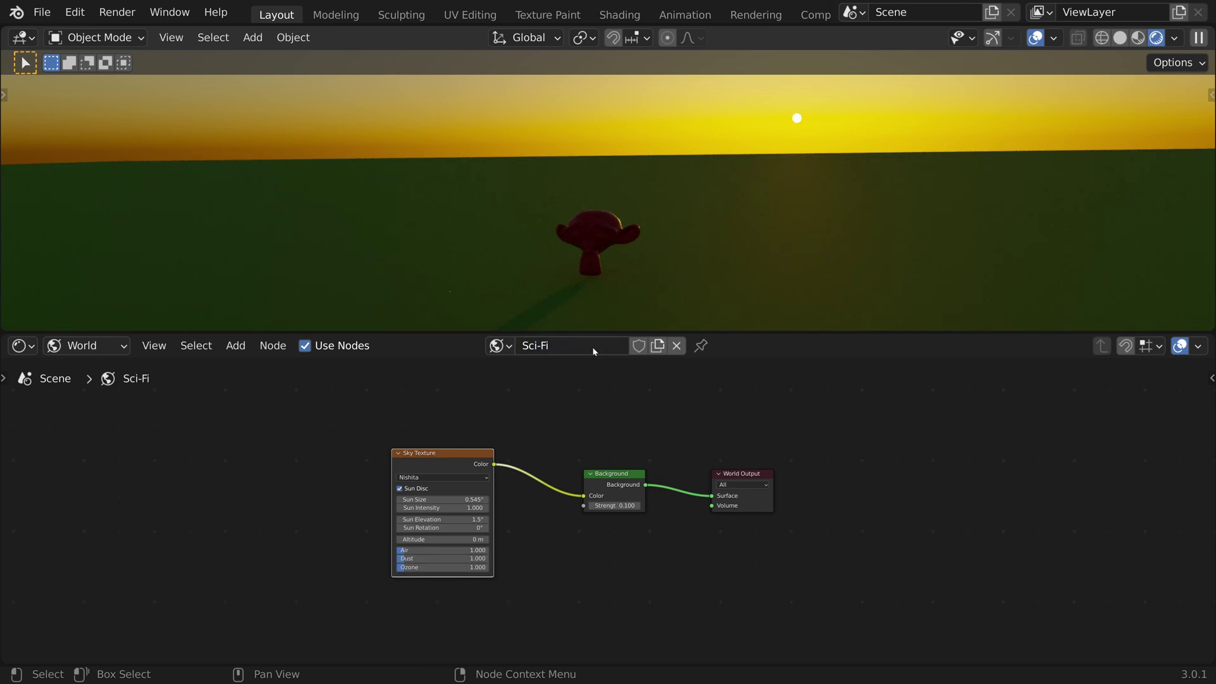
Step: Add a second Sky Texture node below the first and shift Background and World Output right
{"action": "left_click_drag", "start_coordinate": [452, 462], "coordinate": [465, 394]}
{"action": "key", "text": "shift+d"}
{"action": "left_click", "coordinate": [463, 536]}
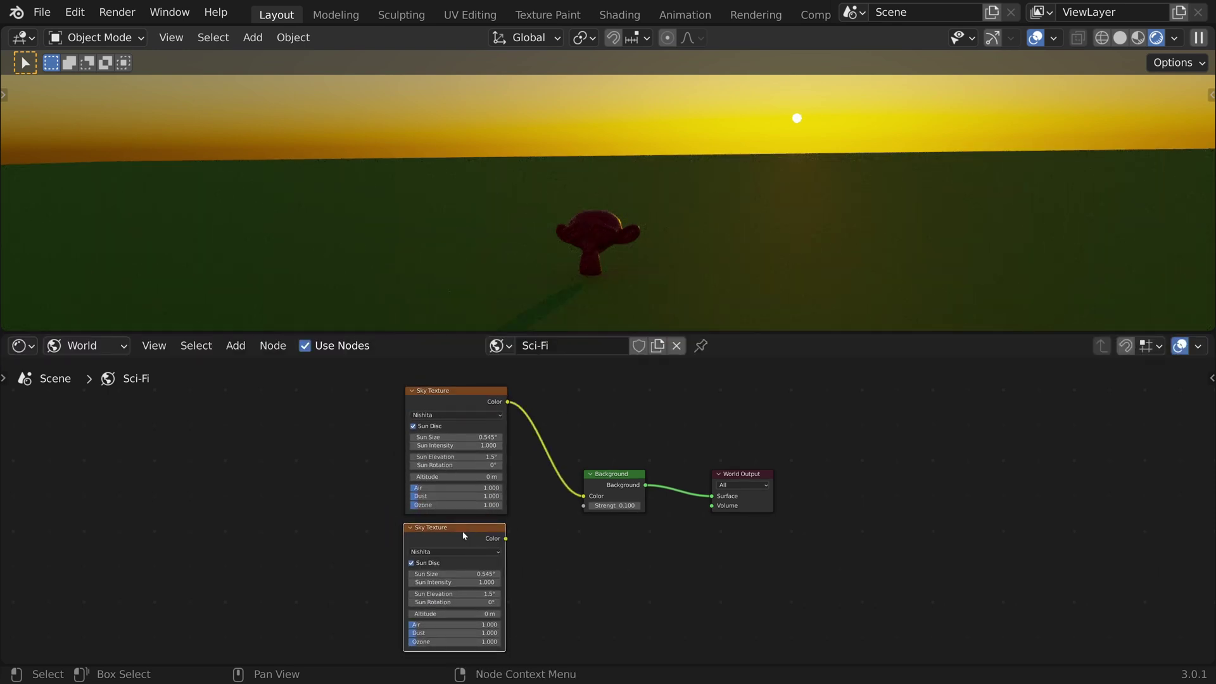
{"action": "left_click_drag", "start_coordinate": [612, 433], "coordinate": [720, 492]}
{"action": "left_click_drag", "start_coordinate": [633, 482], "coordinate": [800, 484]}
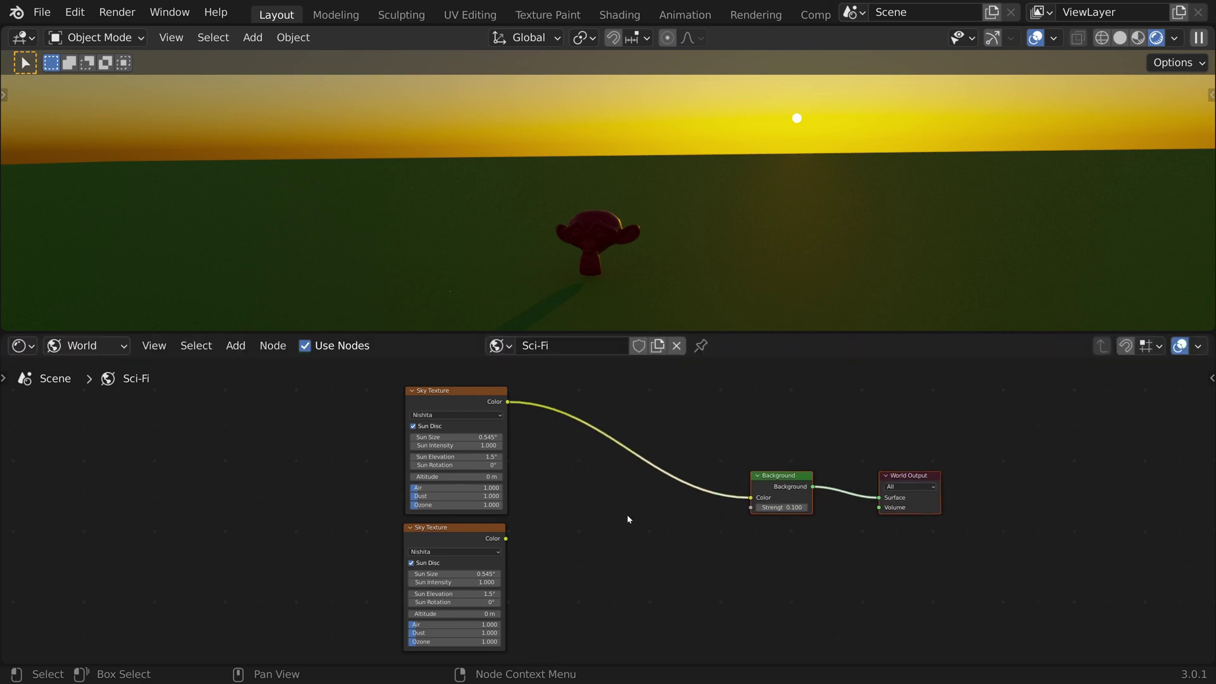
Step: Add a Mix node set to Add blending with Fac 1
{"action": "key", "text": "shift+a"}
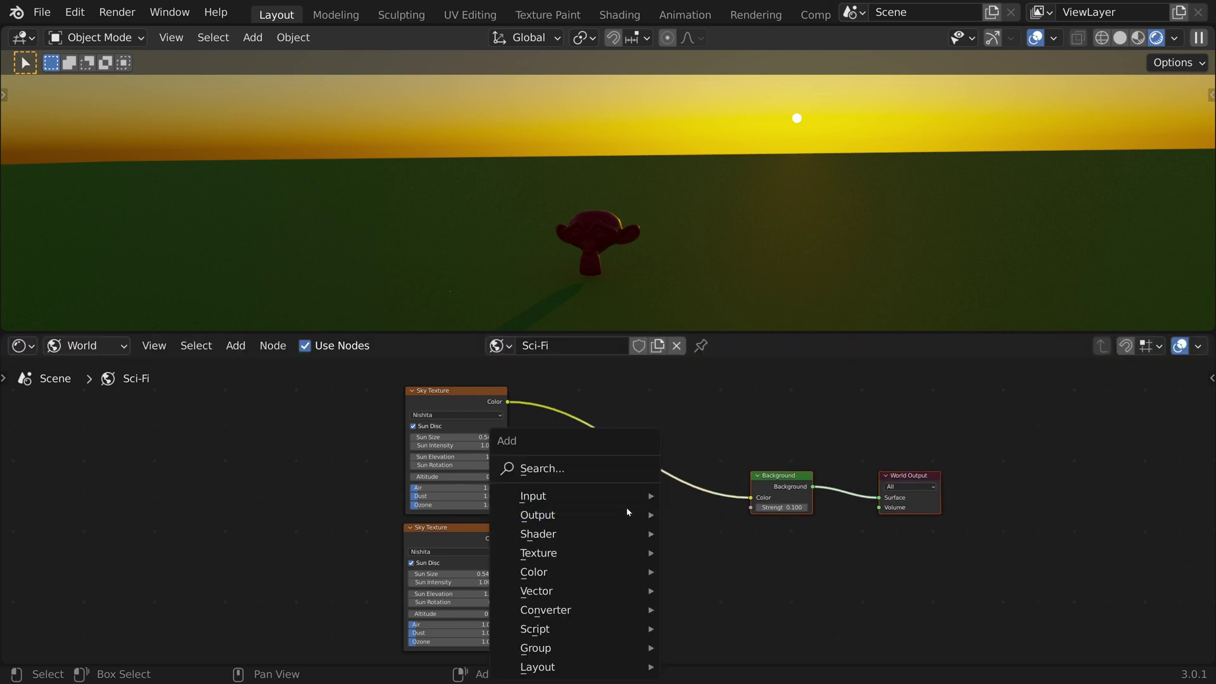
{"action": "left_click", "coordinate": [633, 466]}
{"action": "type", "text": "mix"}
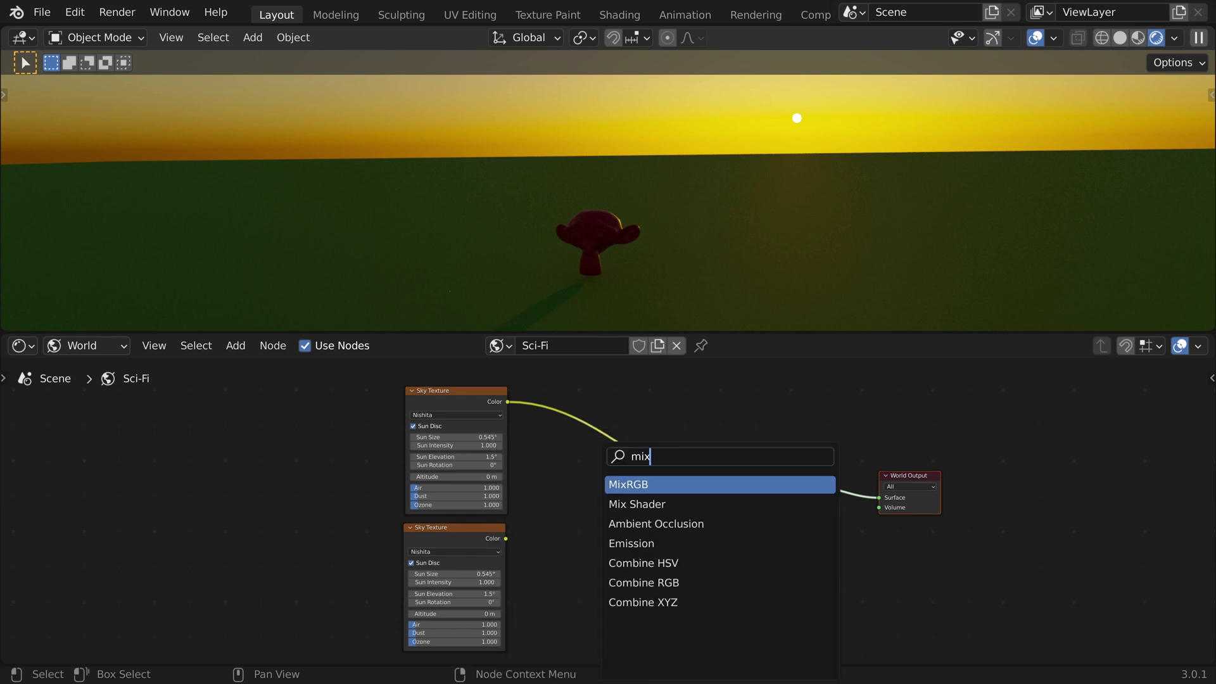
{"action": "key", "text": "Return"}
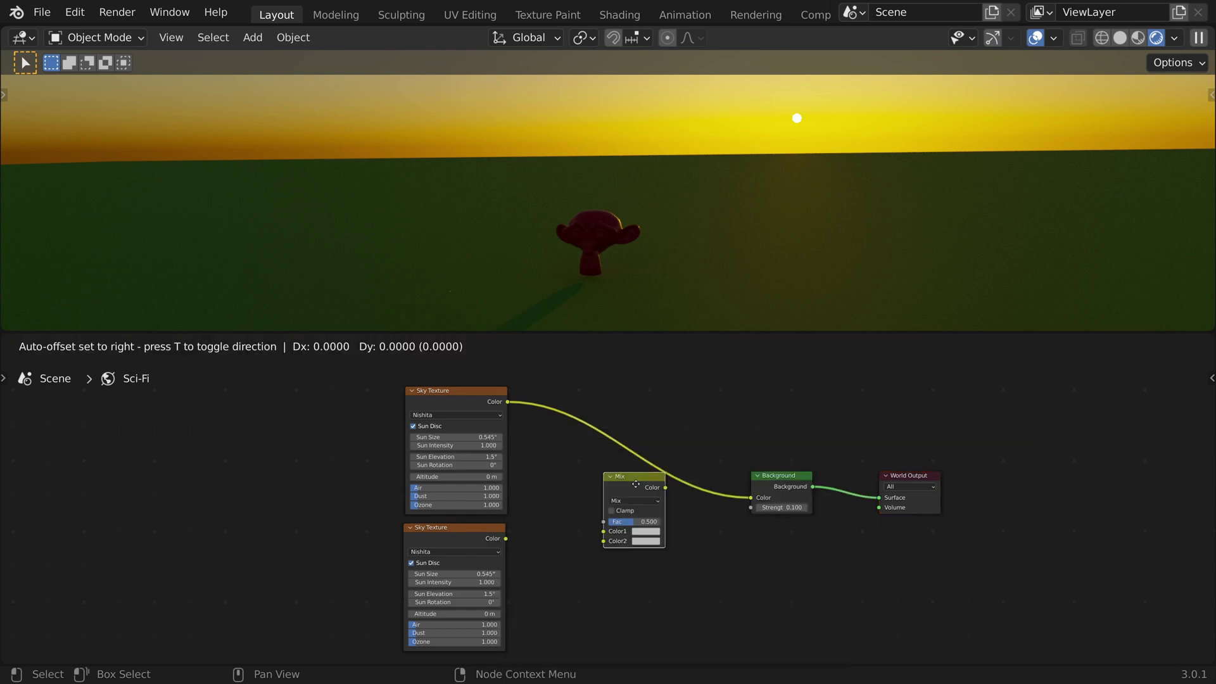
{"action": "left_click", "coordinate": [620, 500]}
{"action": "left_click", "coordinate": [624, 516]}
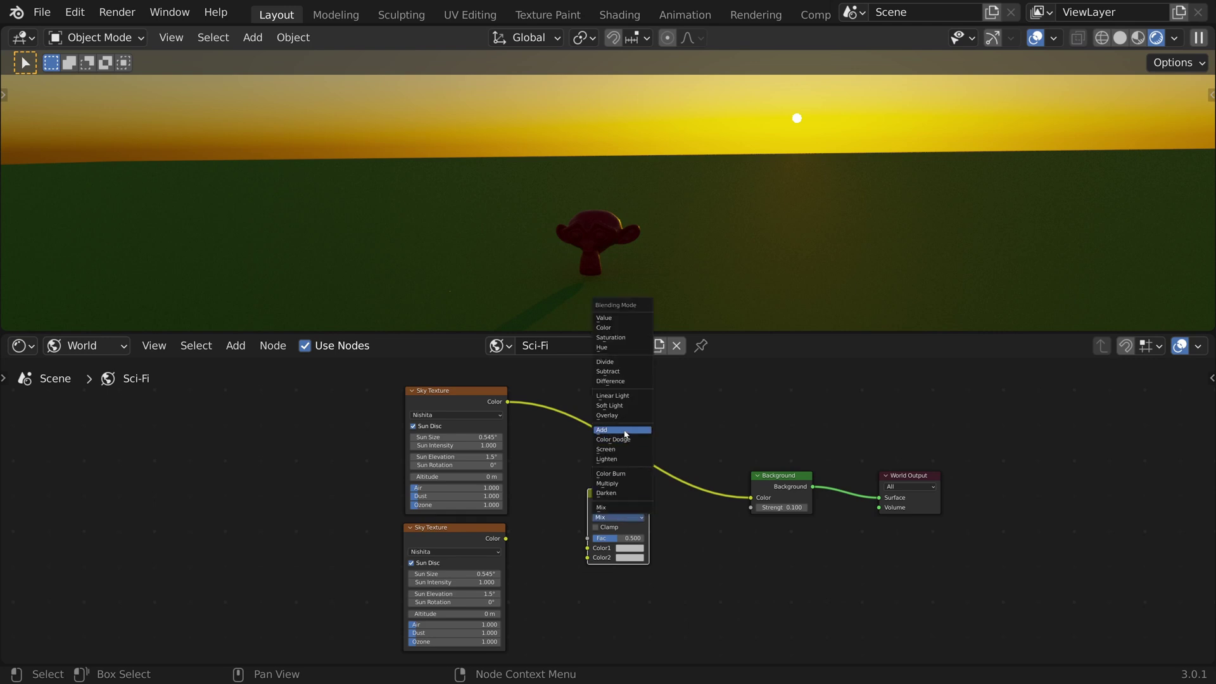
{"action": "left_click", "coordinate": [624, 430]}
{"action": "left_click", "coordinate": [623, 537]}
{"action": "type", "text": "1"}
{"action": "key", "text": "Return"}
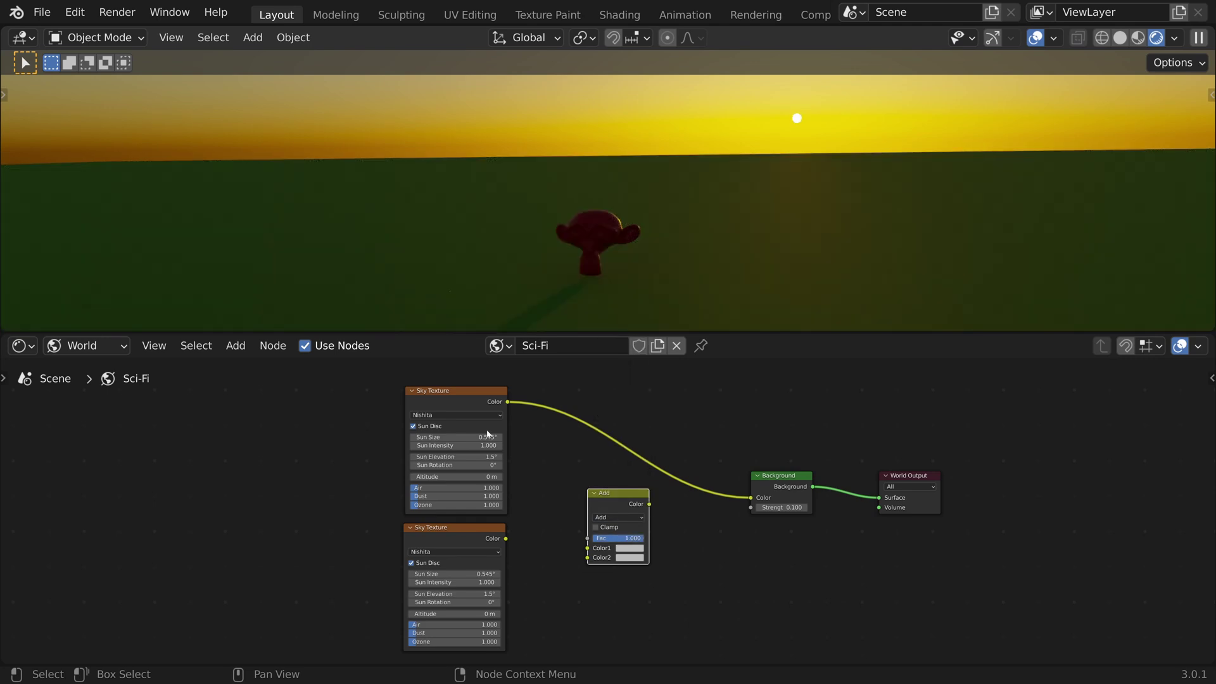
Step: Feed both Sky Textures through the Add node into Background, rotate the second sun, mark Sci-Fi as asset
{"action": "left_click_drag", "start_coordinate": [507, 401], "coordinate": [588, 548]}
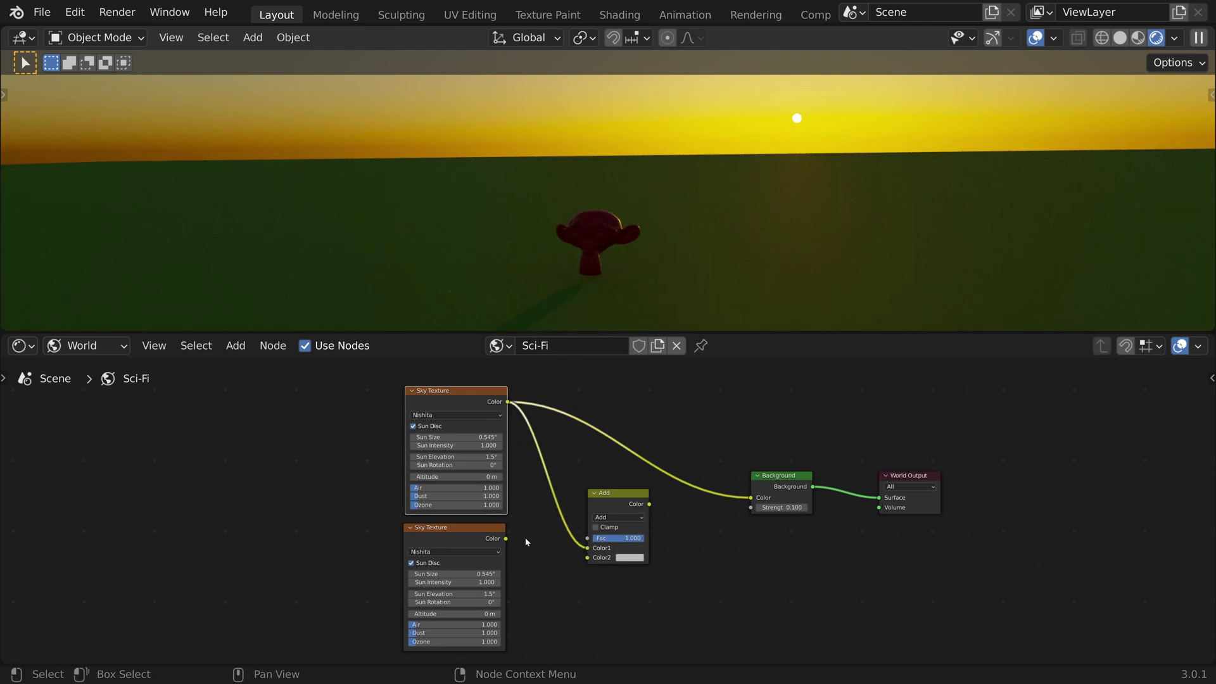
{"action": "left_click_drag", "start_coordinate": [510, 541], "coordinate": [587, 558]}
{"action": "left_click_drag", "start_coordinate": [650, 505], "coordinate": [751, 498]}
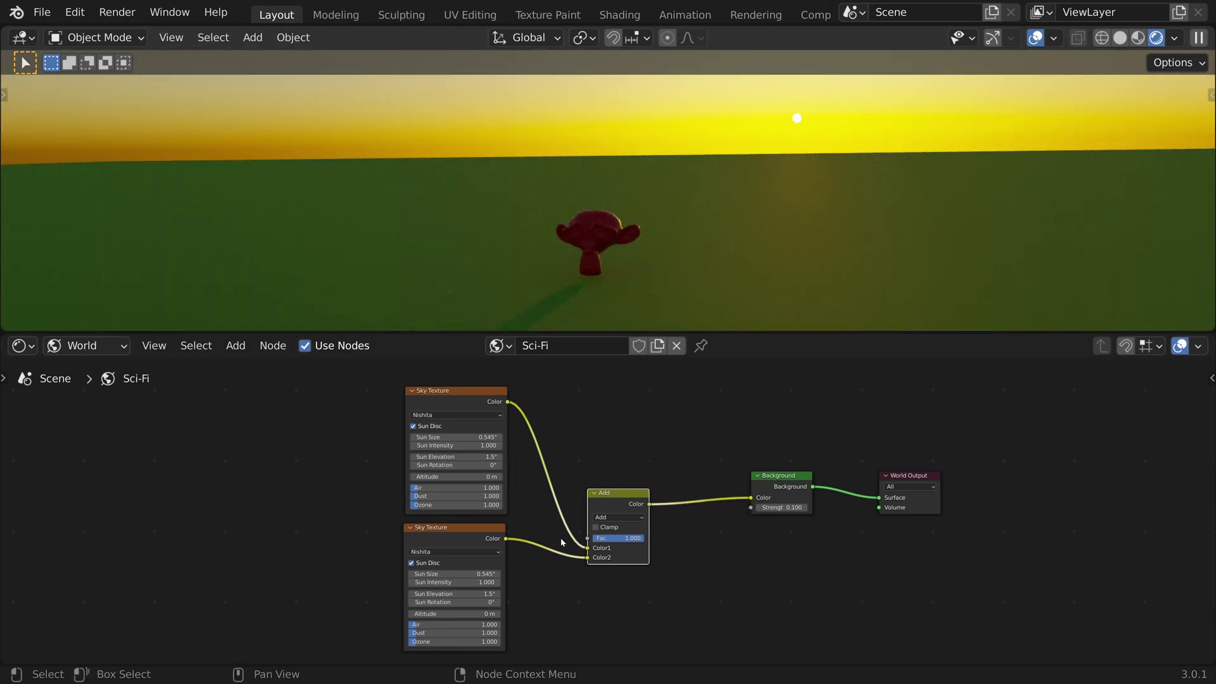
{"action": "left_click_drag", "start_coordinate": [454, 602], "coordinate": [497, 574]}
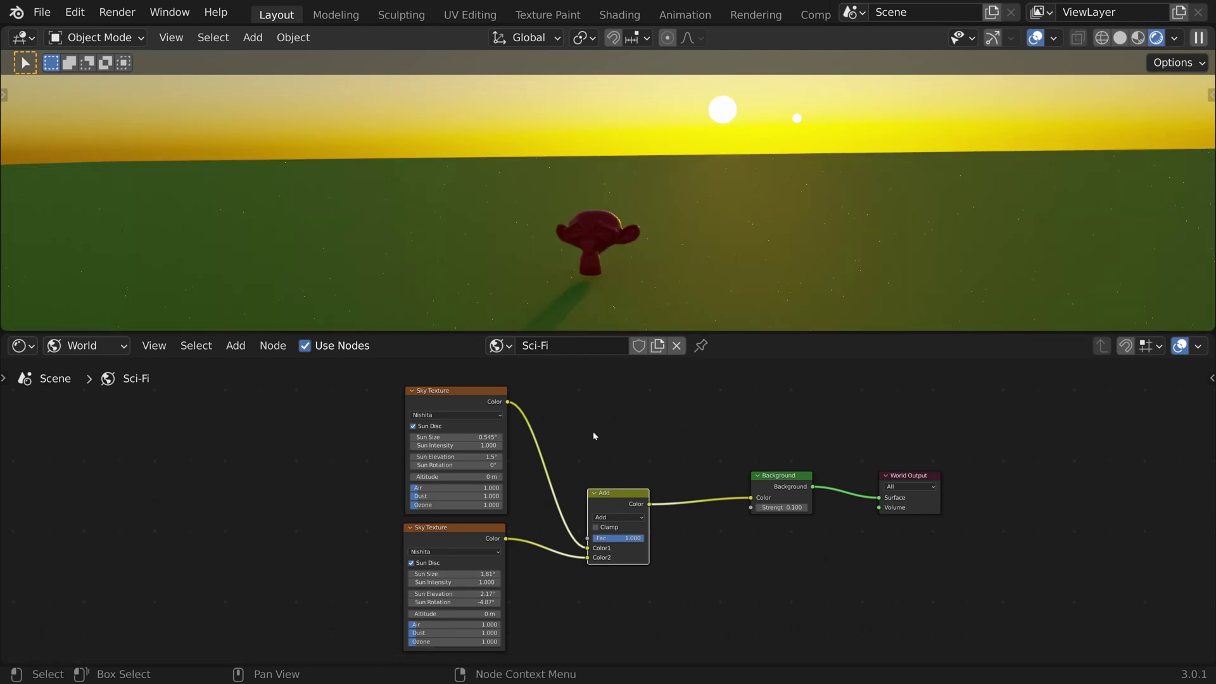
{"action": "right_click", "coordinate": [610, 343]}
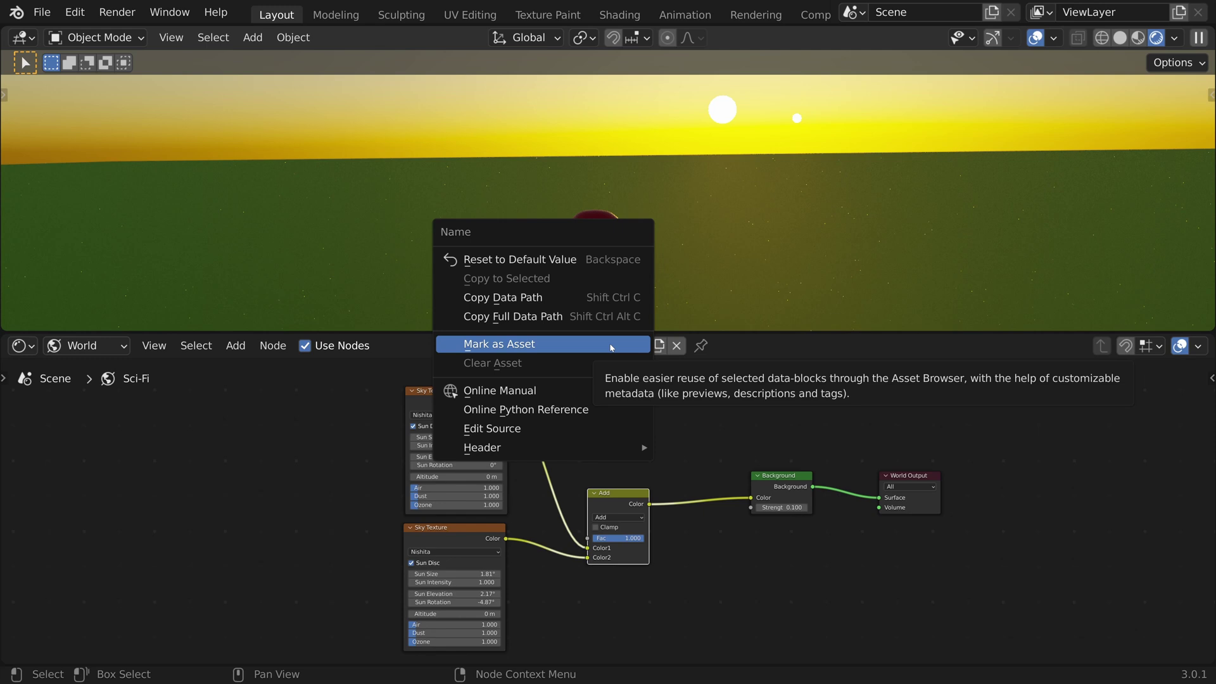
{"action": "left_click", "coordinate": [611, 346]}
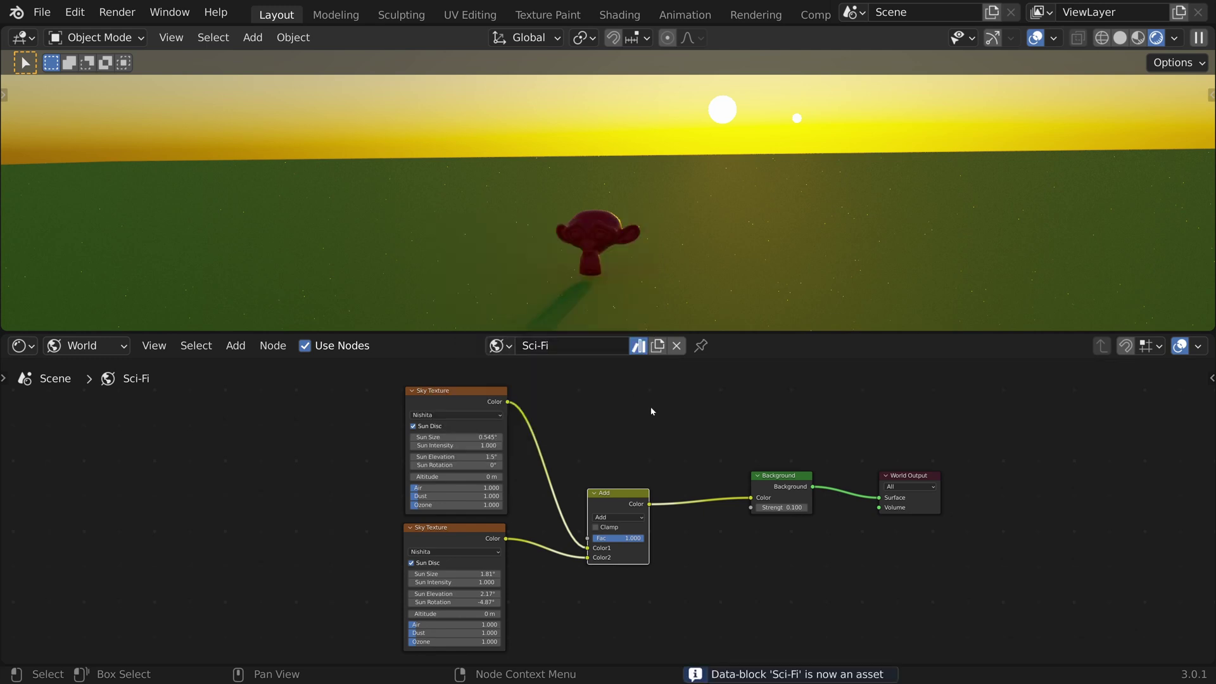
Step: Duplicate the Sci-Fi world and name the copy Noon
{"action": "left_click", "coordinate": [656, 346]}
{"action": "left_click", "coordinate": [570, 346]}
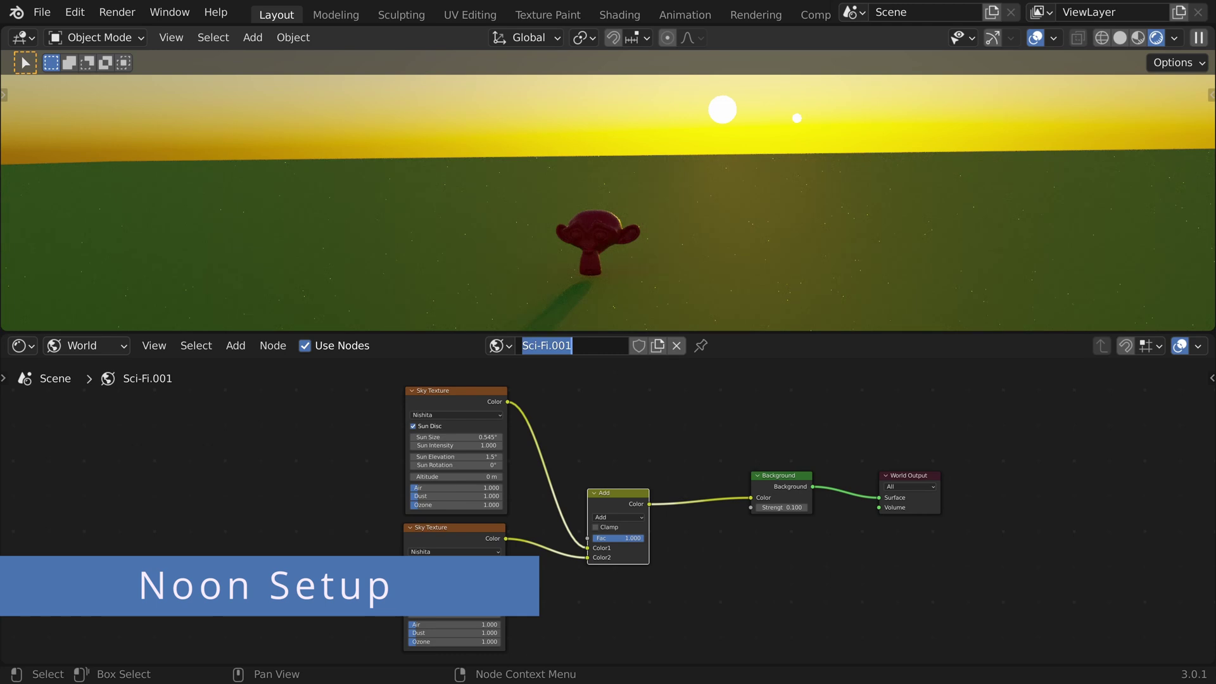
{"action": "type", "text": "Noon"}
{"action": "key", "text": "Return"}
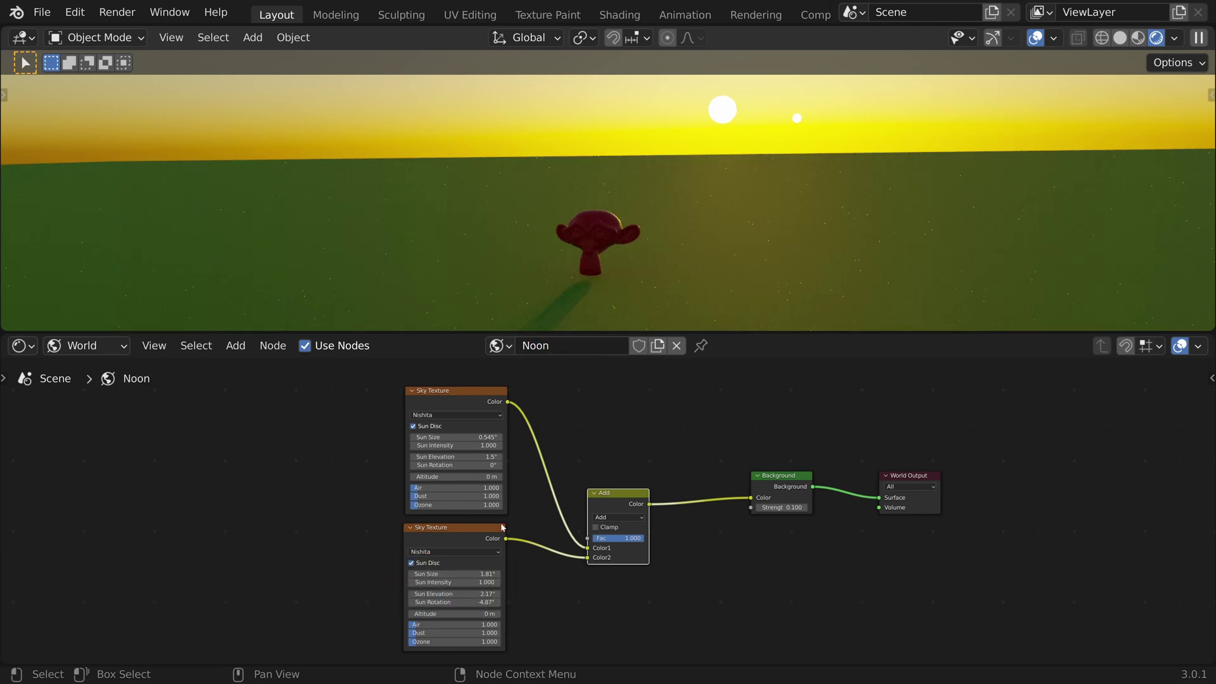
Step: Remove the second Sky Texture and the Add node, leaving one sky texture
{"action": "left_click", "coordinate": [470, 539]}
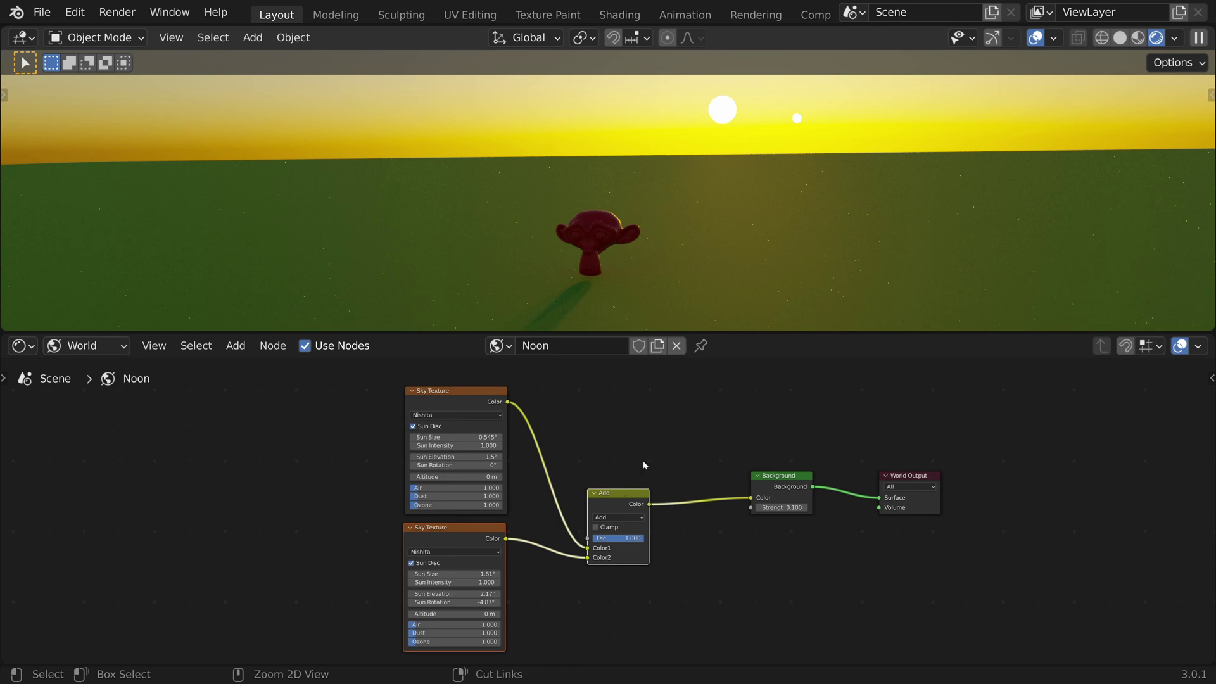
{"action": "key", "text": "ctrl+x"}
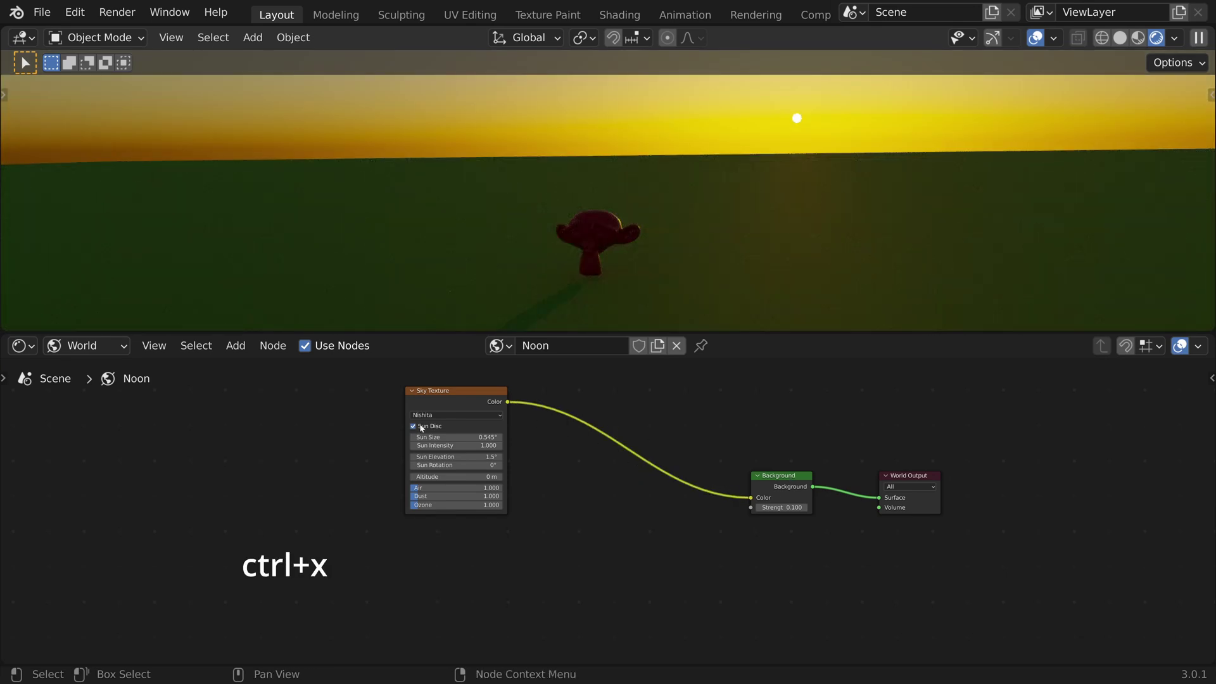
{"action": "left_click_drag", "start_coordinate": [452, 402], "coordinate": [470, 420]}
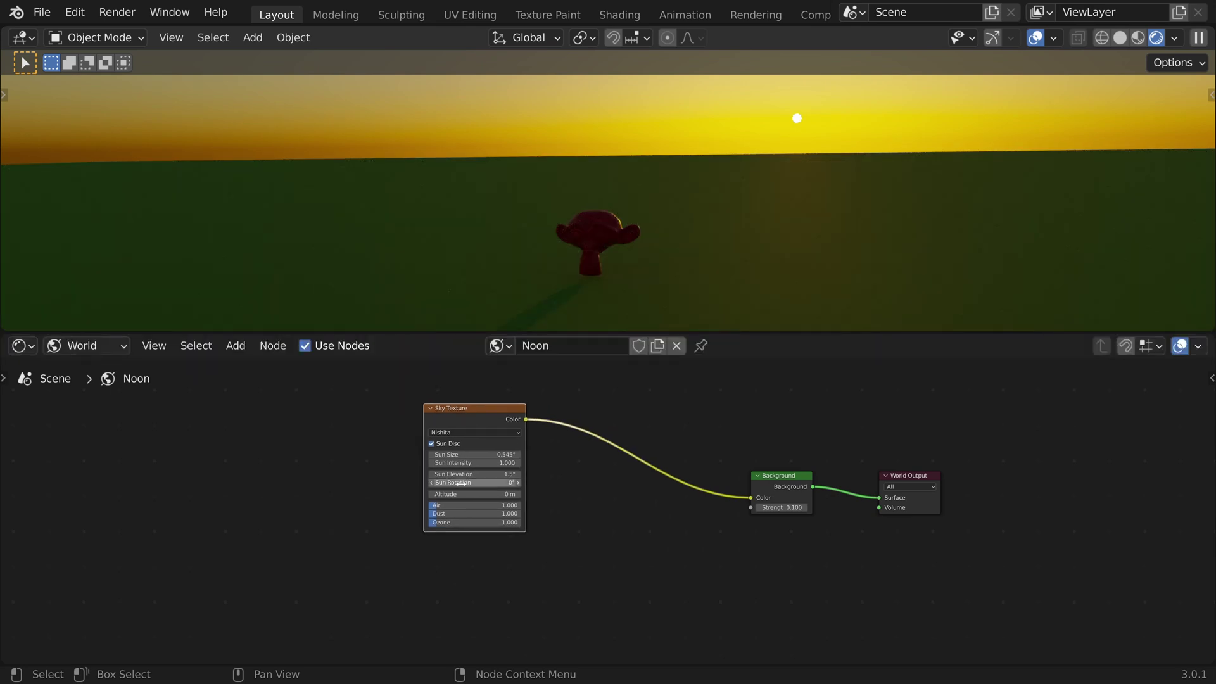
Step: Set the Sun Elevation to 90° and mark Noon as an asset
{"action": "left_click_drag", "start_coordinate": [451, 476], "coordinate": [500, 476]}
{"action": "left_click", "coordinate": [451, 475]}
{"action": "type", "text": "90"}
{"action": "key", "text": "Return"}
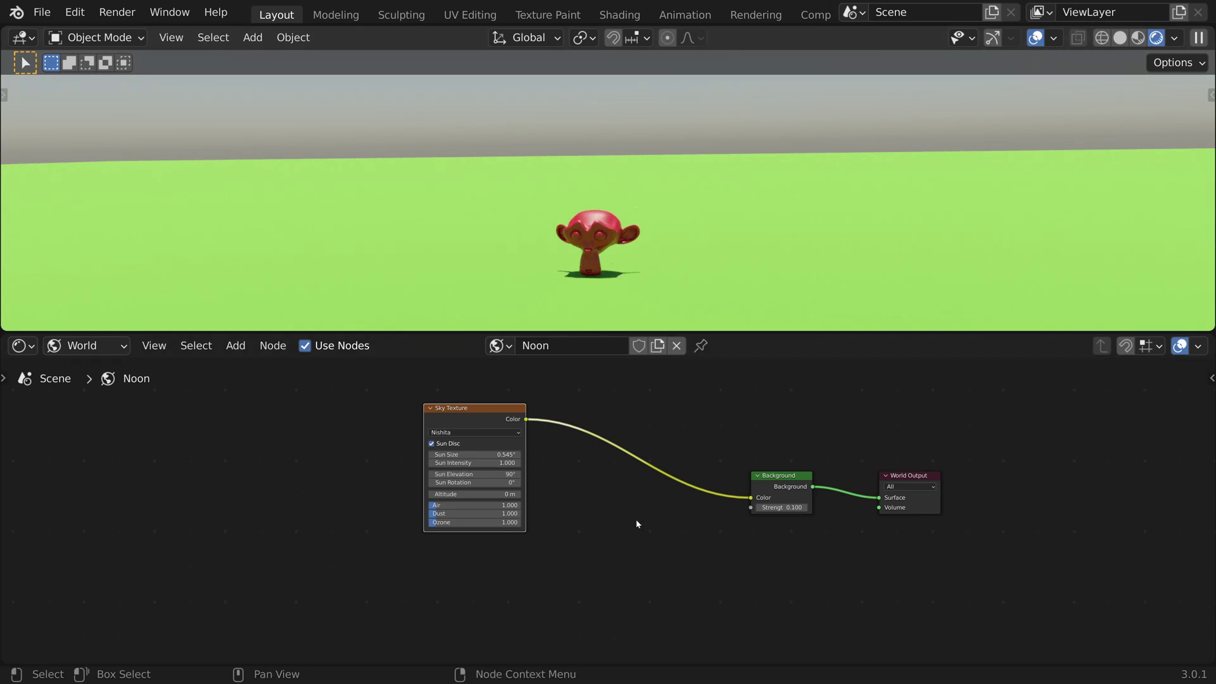
{"action": "right_click", "coordinate": [605, 346]}
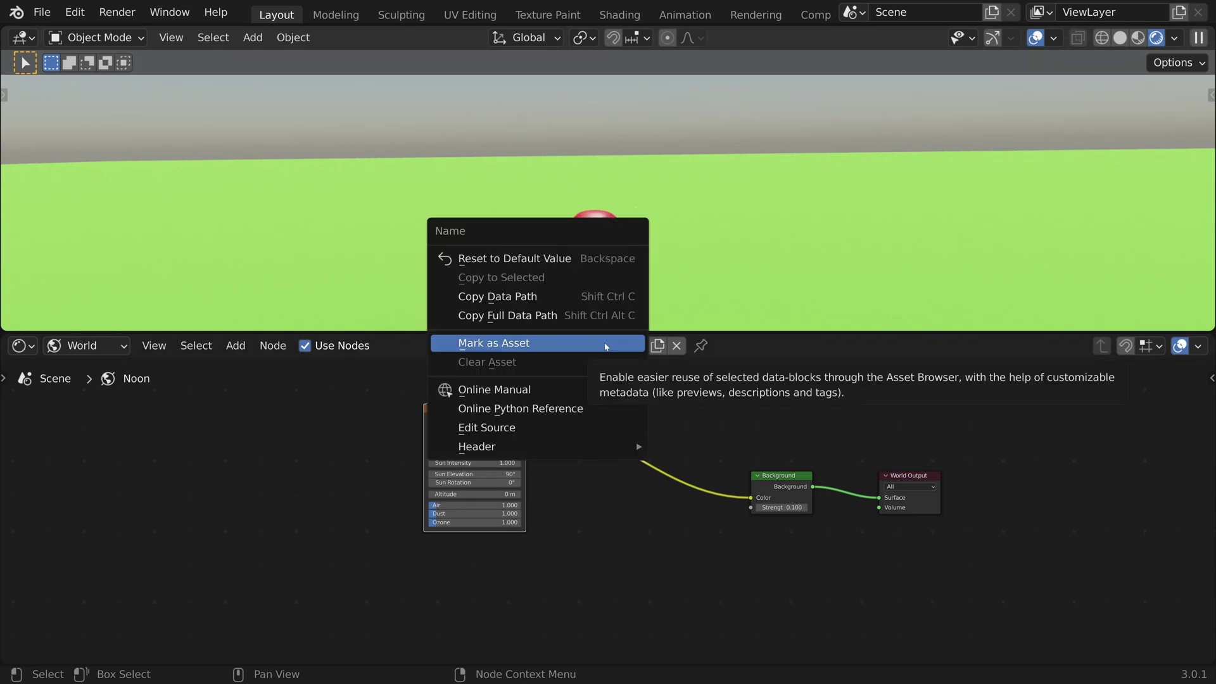
{"action": "left_click", "coordinate": [605, 346]}
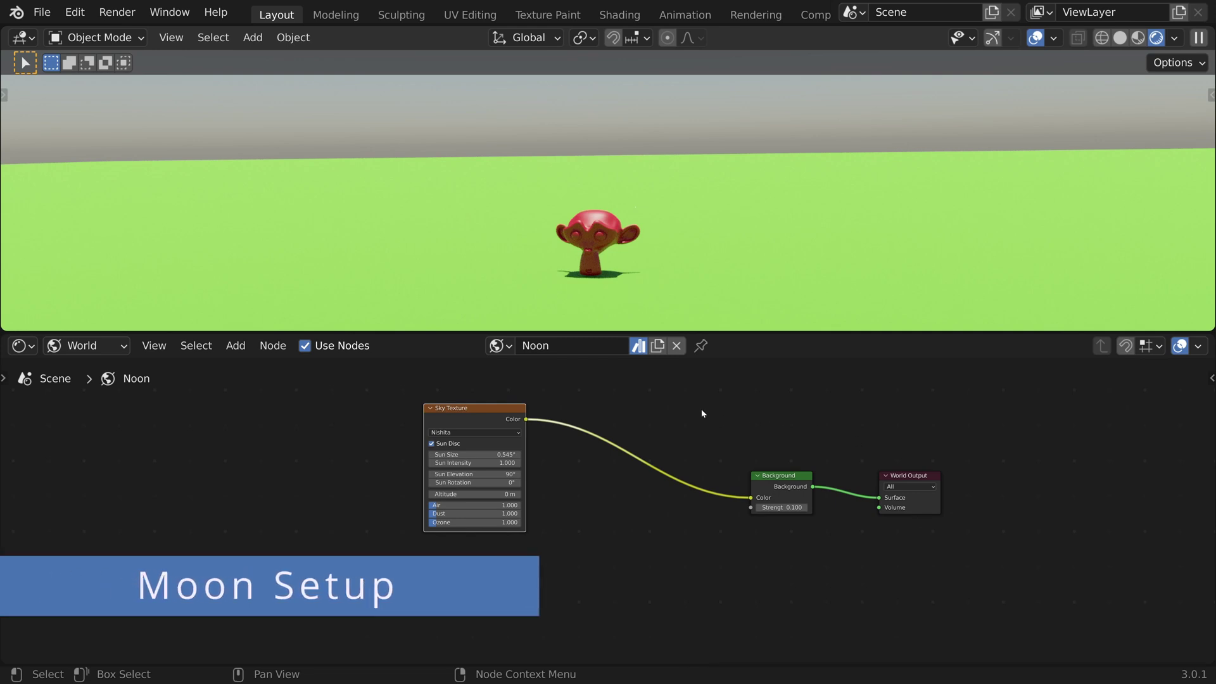
Step: Duplicate Noon as 'Stylized Moon' with 2.4° sun elevation and a 4.04° sun size
{"action": "left_click", "coordinate": [658, 347]}
{"action": "double_click", "coordinate": [557, 345]}
{"action": "type", "text": "S"}
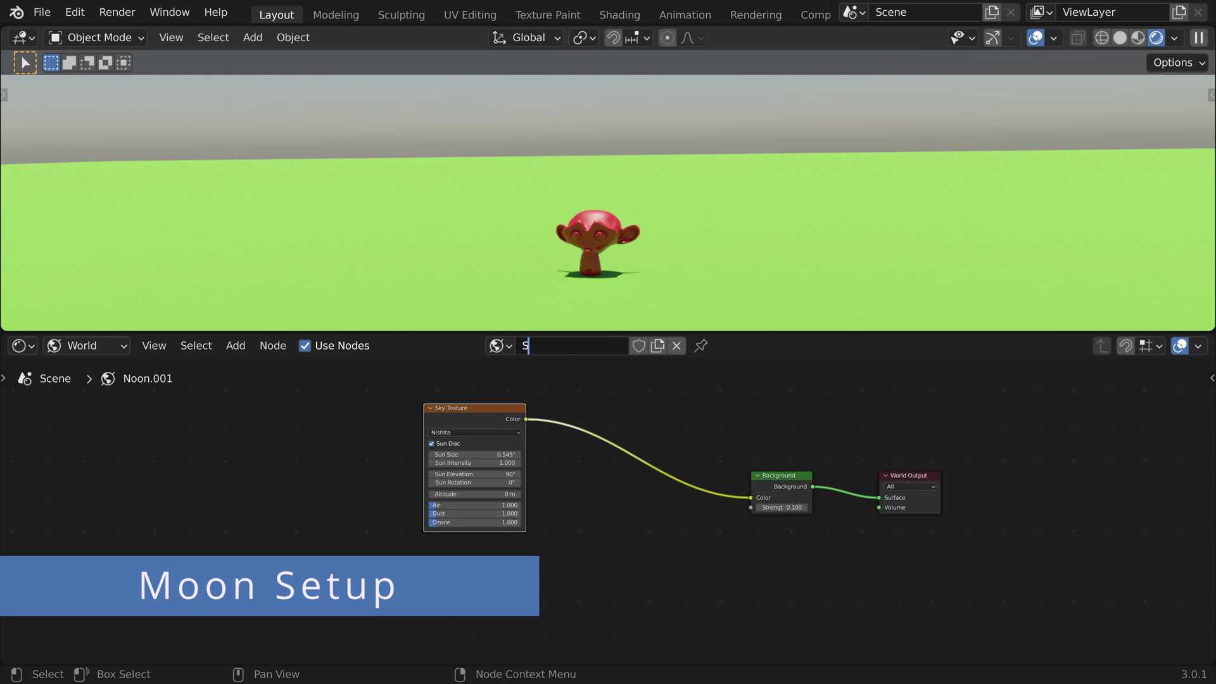
{"action": "type", "text": "tylized Moon"}
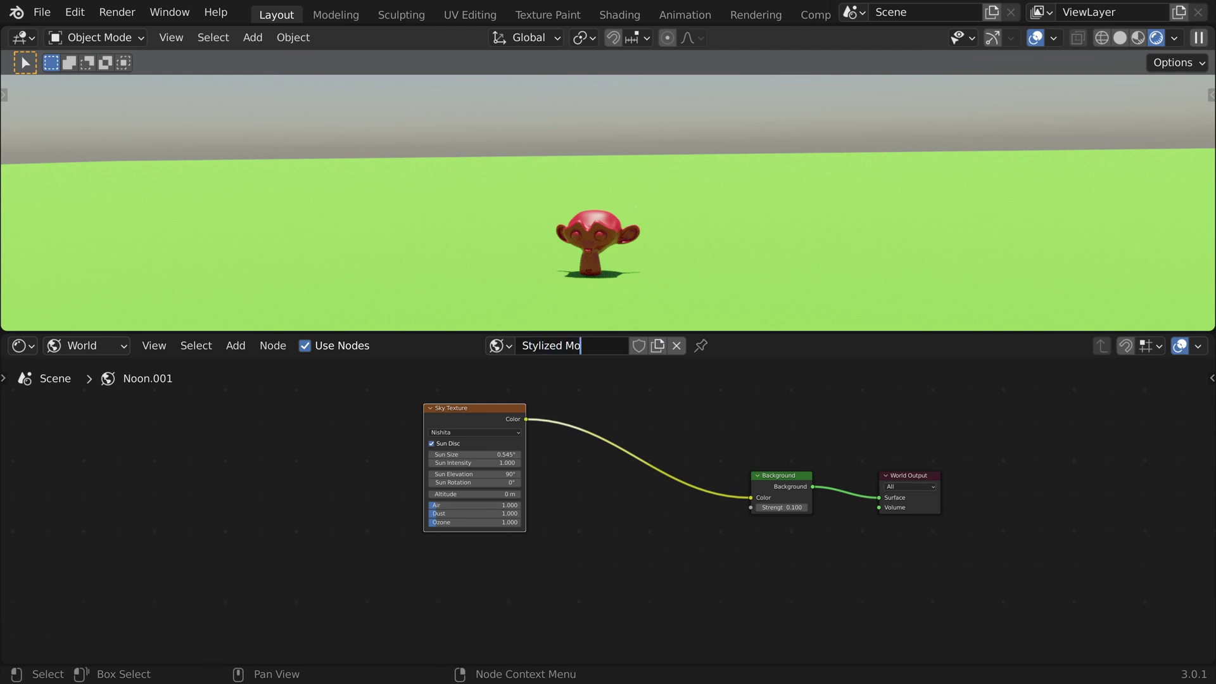
{"action": "key", "text": "Return"}
{"action": "left_click_drag", "start_coordinate": [475, 474], "coordinate": [425, 474]}
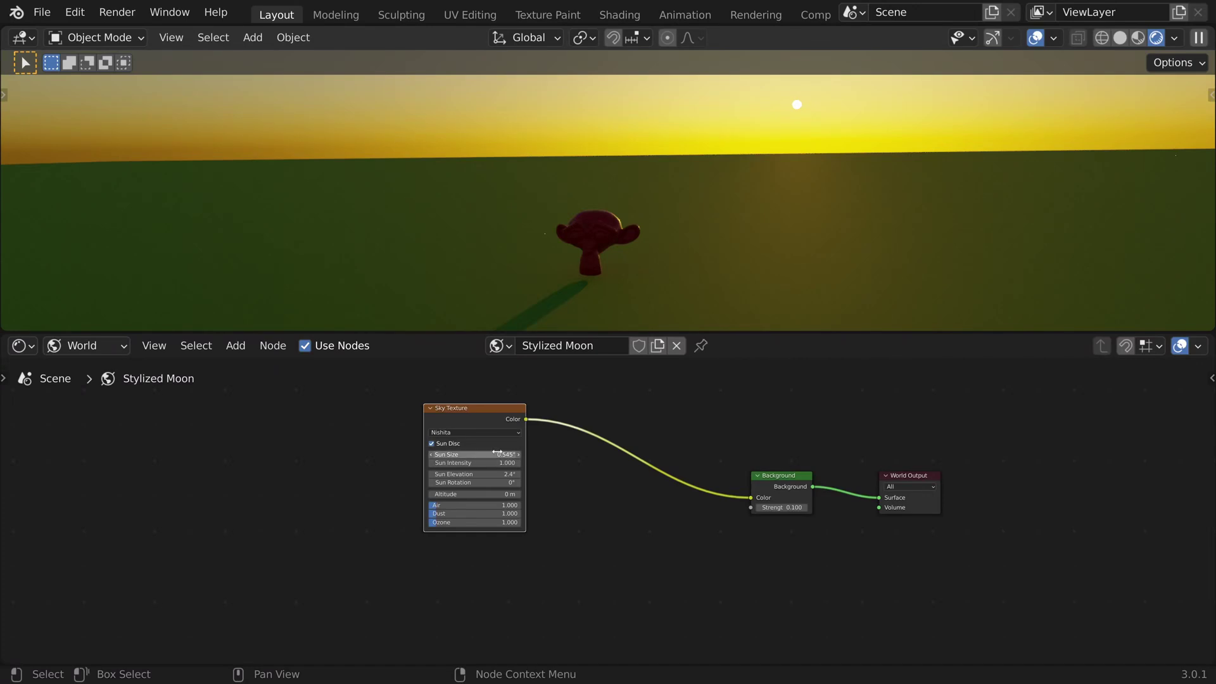
{"action": "left_click_drag", "start_coordinate": [498, 453], "coordinate": [570, 452]}
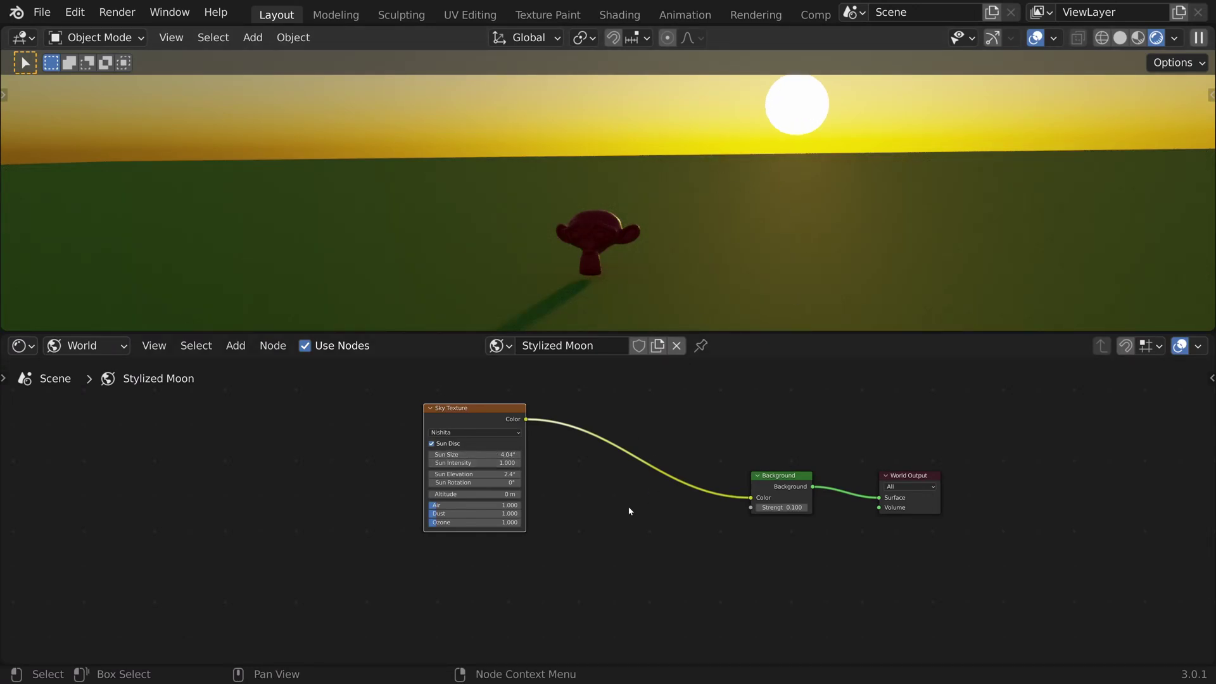
Step: Add a MixRGB node set to Color blending with Fac 1.000
{"action": "key", "text": "shift+a"}
{"action": "left_click", "coordinate": [637, 469]}
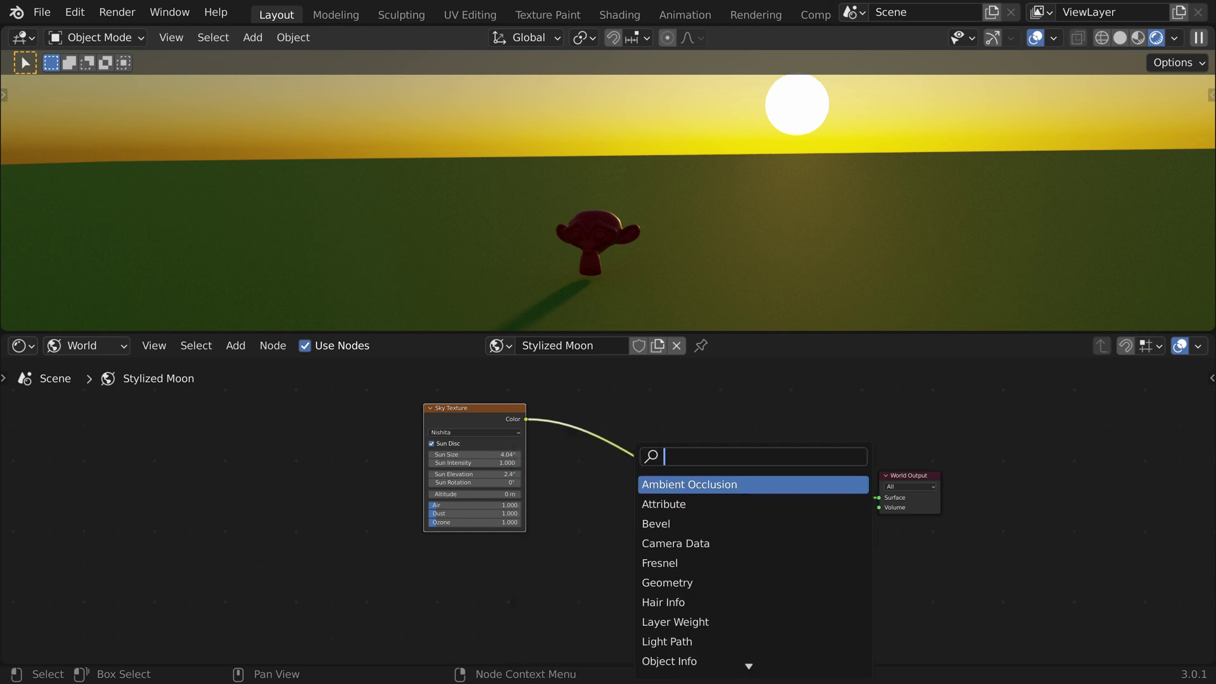
{"action": "type", "text": "mix"}
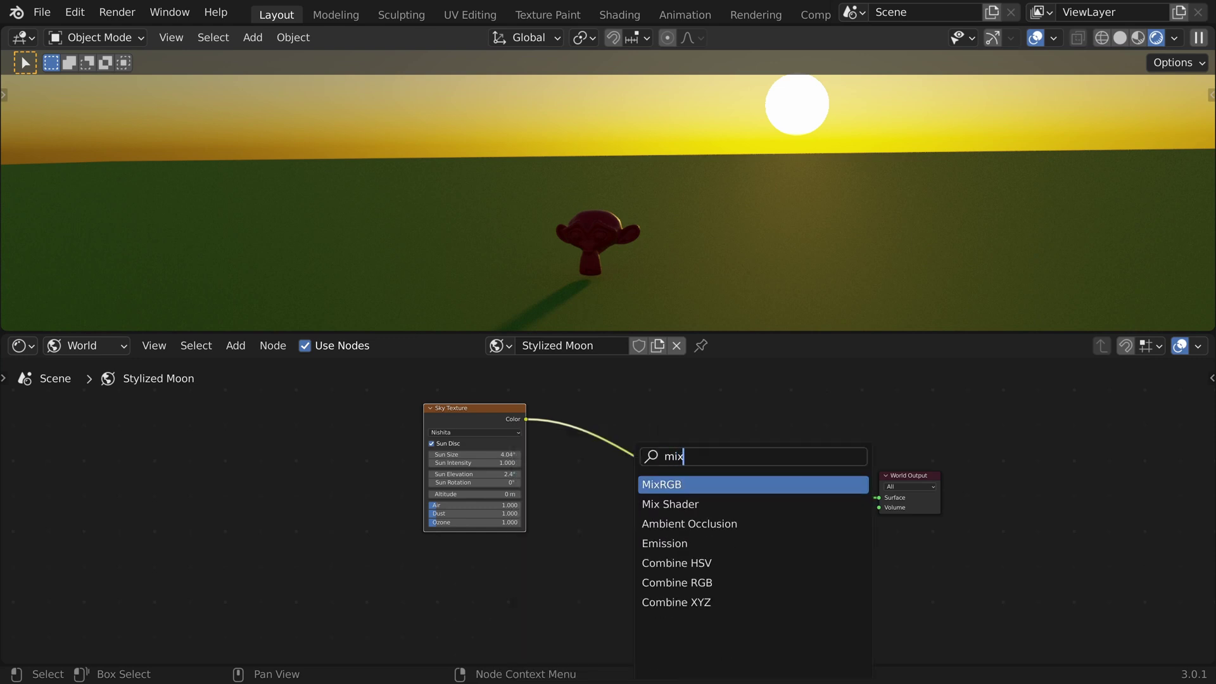
{"action": "left_click", "coordinate": [662, 484]}
{"action": "left_click", "coordinate": [657, 525]}
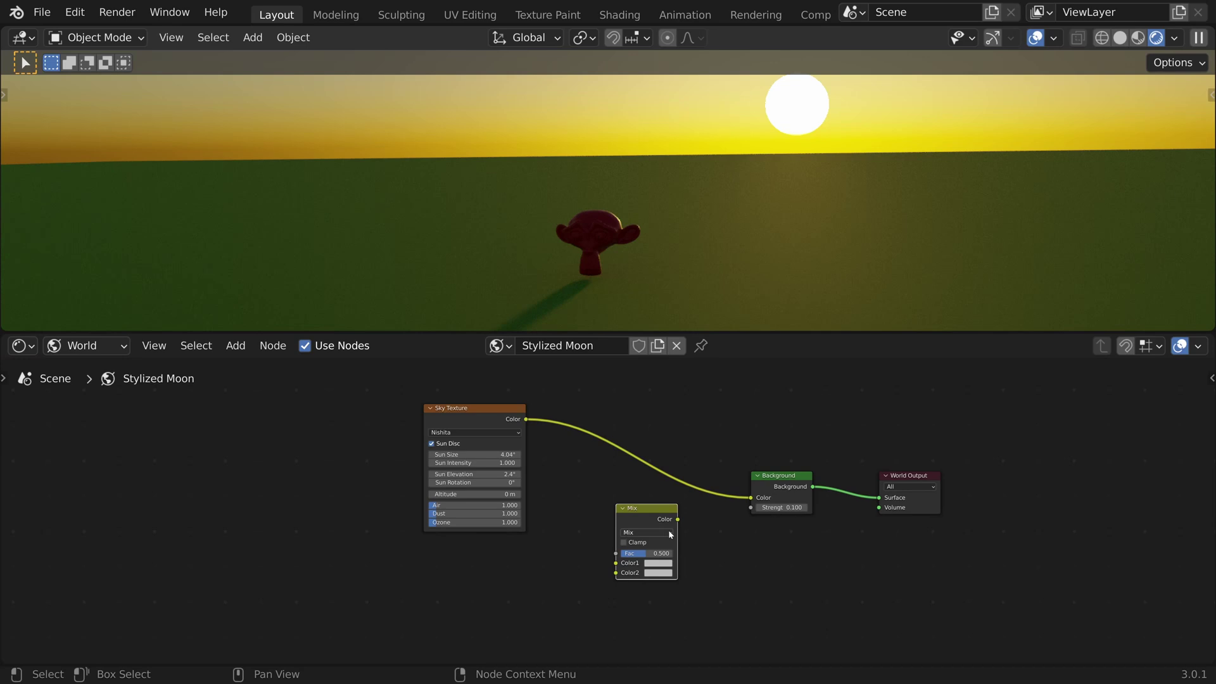
{"action": "left_click", "coordinate": [667, 531]}
{"action": "left_click", "coordinate": [653, 346]}
{"action": "left_click_drag", "start_coordinate": [649, 554], "coordinate": [674, 557]}
Step: Route the Sky Texture through the Color Mix node into the Background
{"action": "left_click_drag", "start_coordinate": [527, 419], "coordinate": [615, 562]}
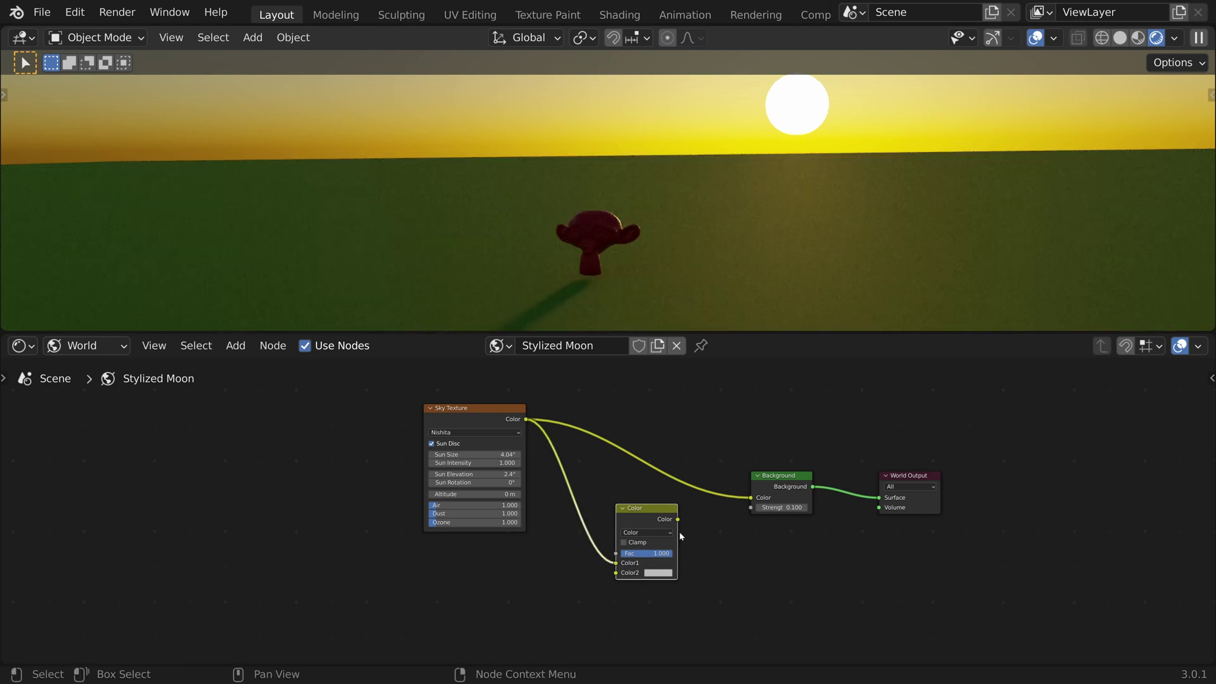
{"action": "left_click_drag", "start_coordinate": [677, 520], "coordinate": [751, 498]}
{"action": "key", "text": "g"}
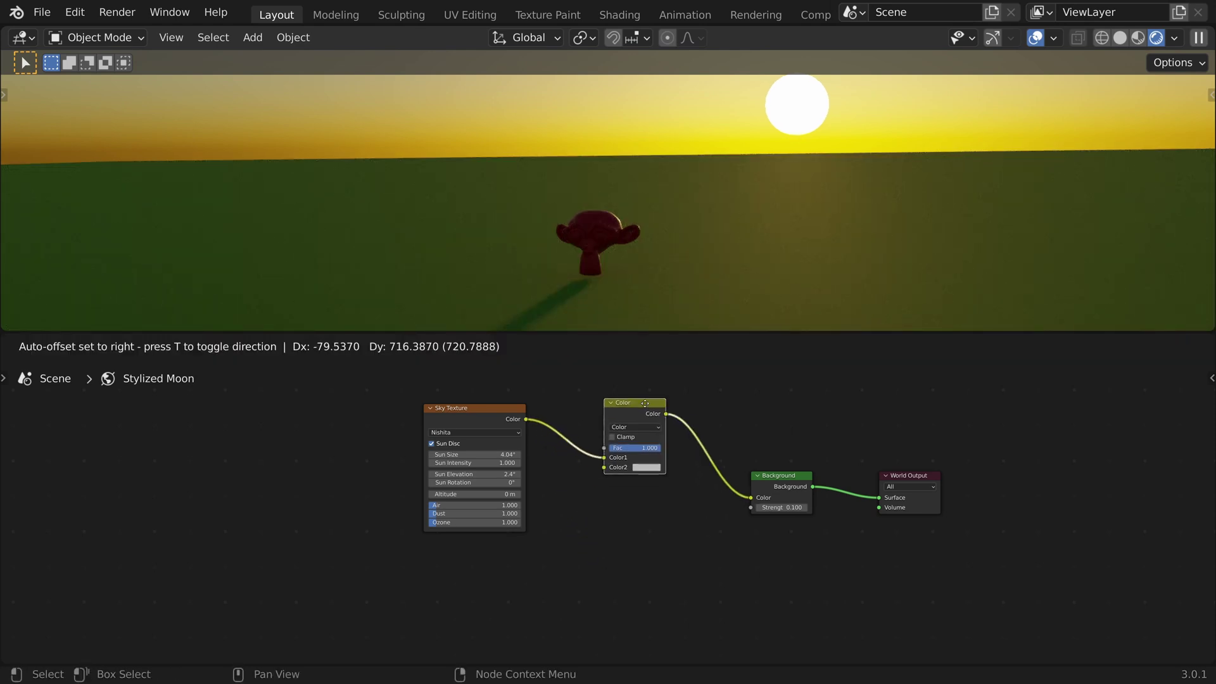
{"action": "left_click", "coordinate": [643, 478]}
Step: Tint the sky via the Mix node's Color2 and mark Stylized Moon as an asset
{"action": "left_click", "coordinate": [653, 468]}
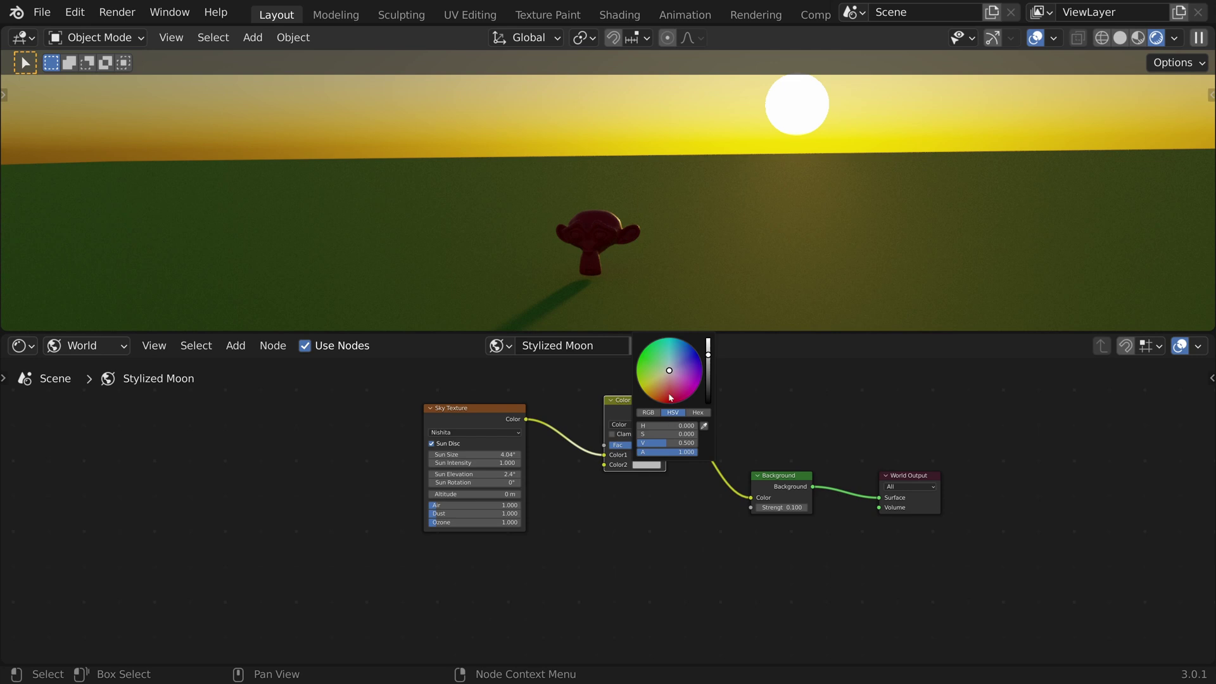
{"action": "mouse_move", "coordinate": [698, 374]}
{"action": "left_mouse_down"}
{"action": "mouse_move", "coordinate": [694, 392]}
{"action": "mouse_move", "coordinate": [664, 402]}
{"action": "mouse_move", "coordinate": [637, 378]}
{"action": "mouse_move", "coordinate": [640, 355]}
{"action": "mouse_move", "coordinate": [665, 338]}
{"action": "mouse_move", "coordinate": [697, 351]}
{"action": "left_mouse_up"}
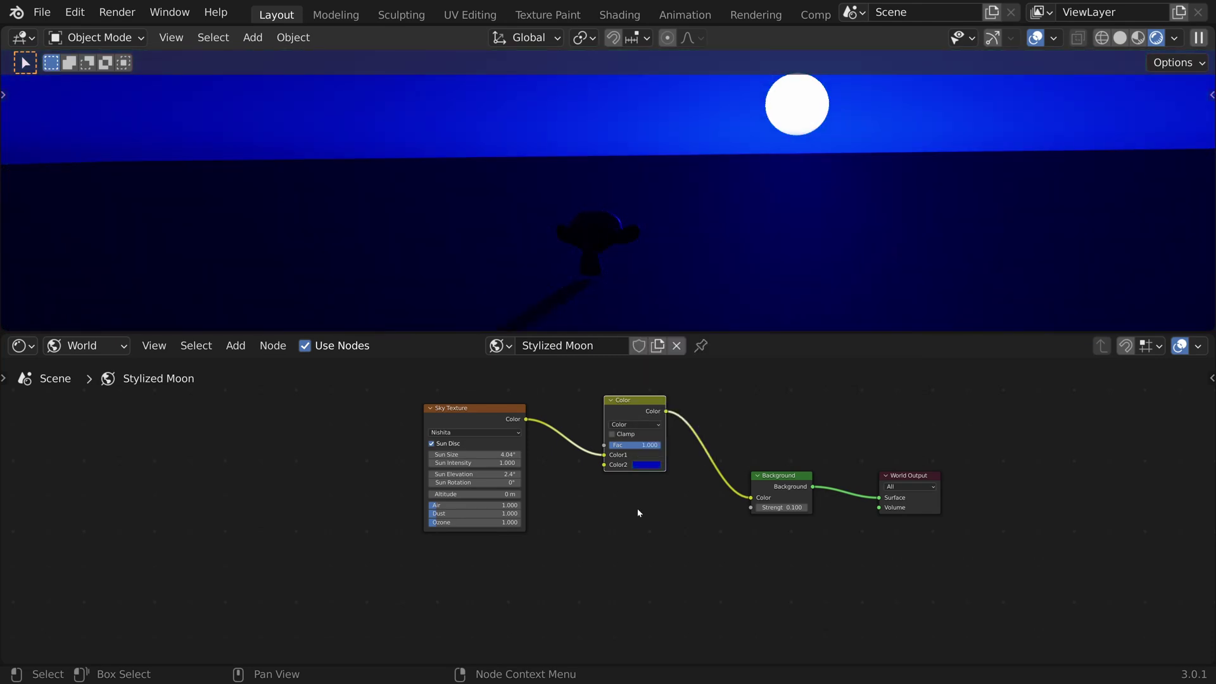
{"action": "right_click", "coordinate": [604, 346]}
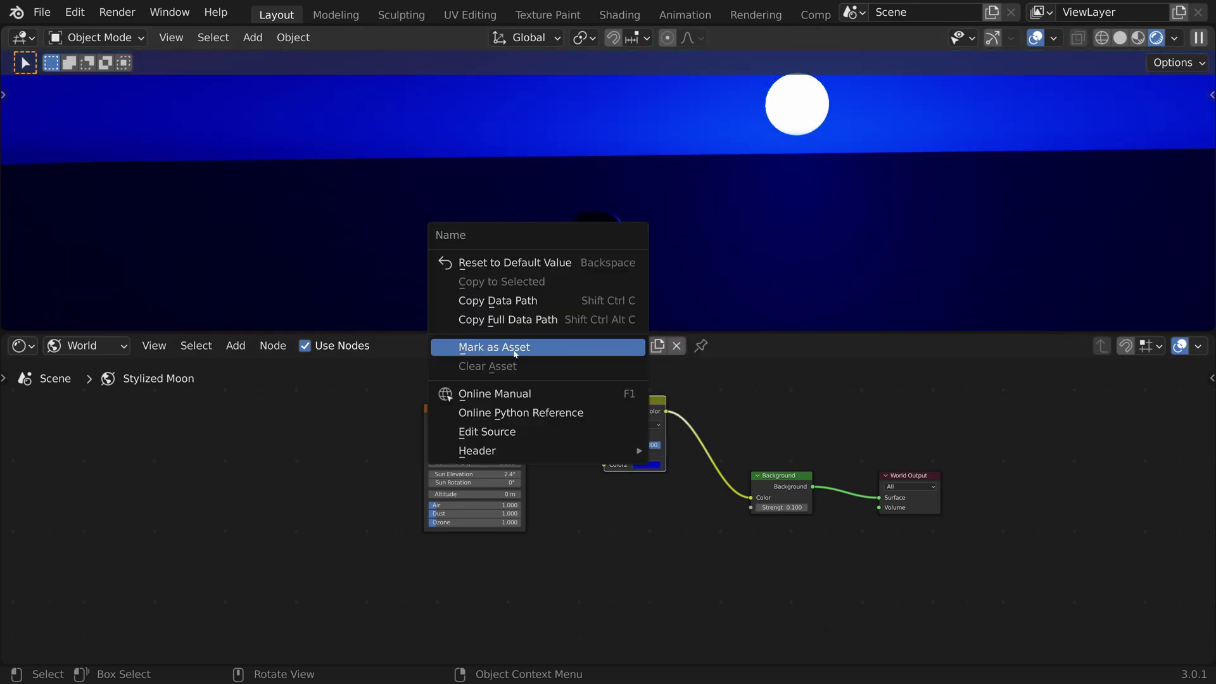
{"action": "left_click", "coordinate": [566, 349]}
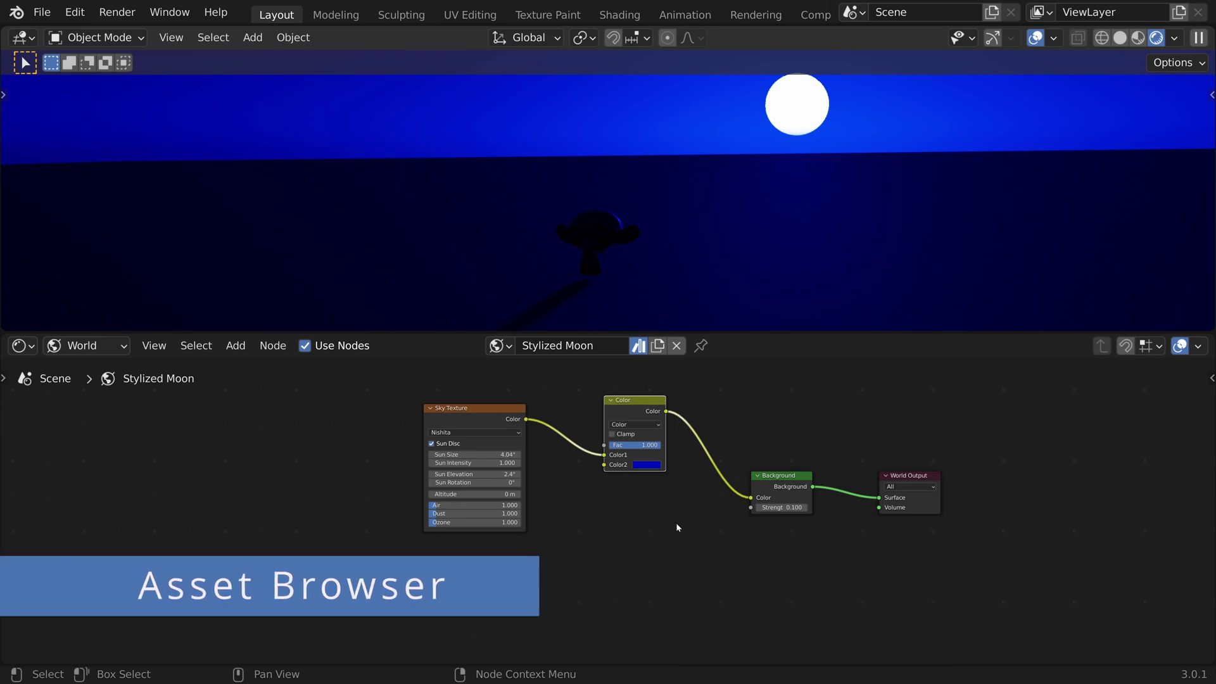
Step: Switch the Shader Editor to an Asset Browser showing All catalogs
{"action": "left_click", "coordinate": [28, 348]}
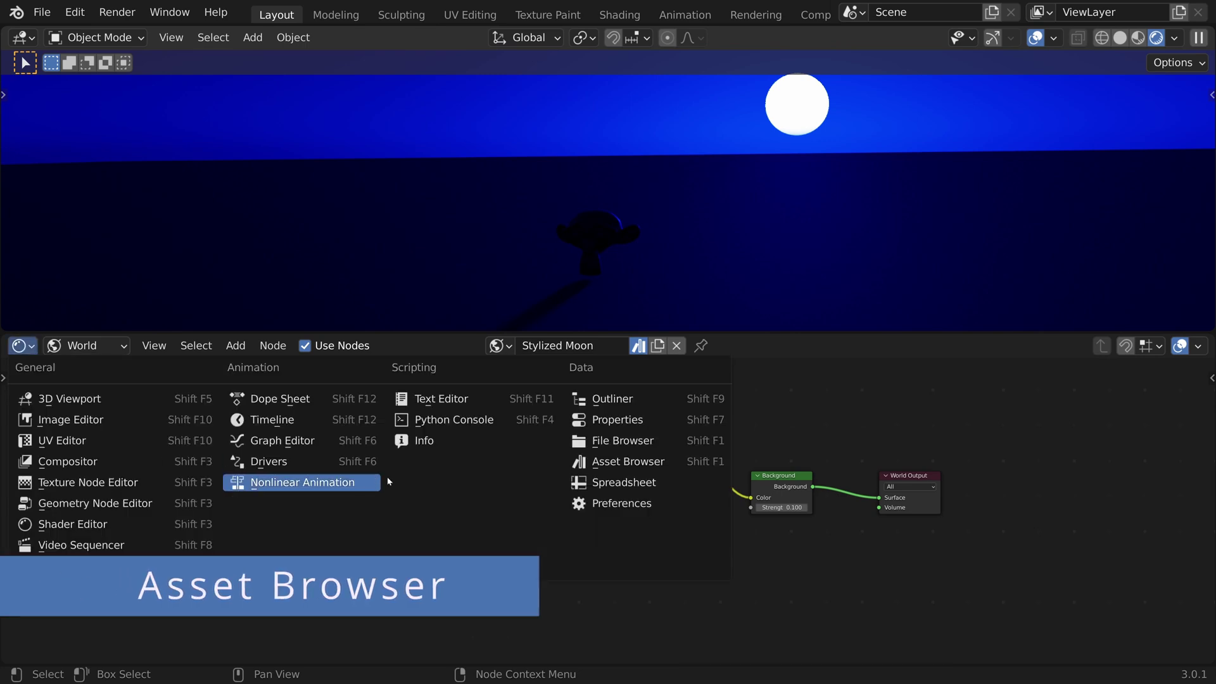
{"action": "left_click", "coordinate": [676, 466]}
{"action": "left_click", "coordinate": [89, 414]}
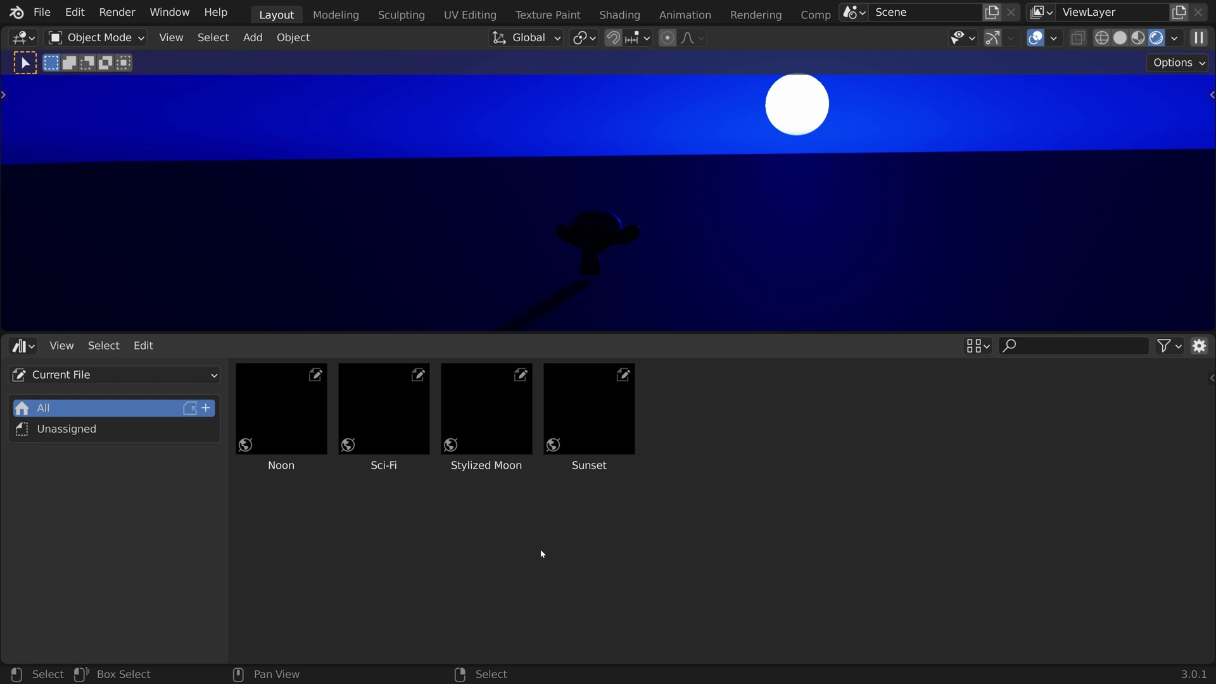
Step: Apply the Sci-Fi, Noon and Stylized Moon worlds to the scene, then select Sunset
{"action": "left_click_drag", "start_coordinate": [393, 420], "coordinate": [554, 115]}
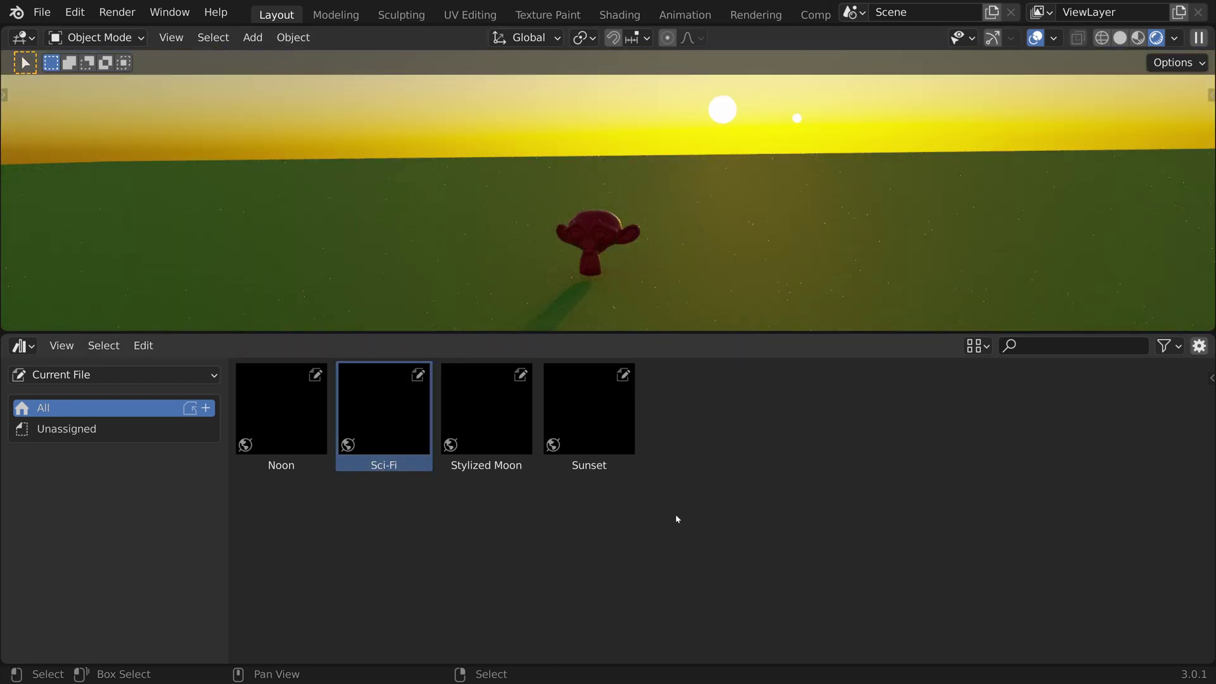
{"action": "left_click_drag", "start_coordinate": [285, 415], "coordinate": [554, 114]}
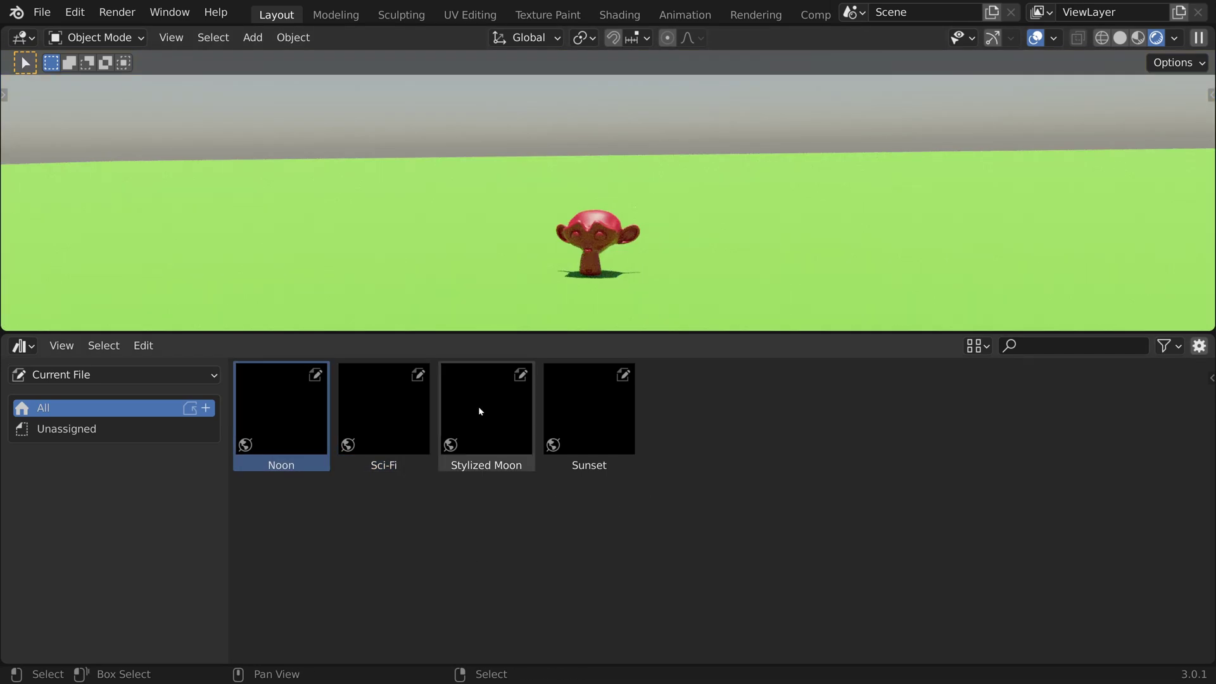
{"action": "left_click_drag", "start_coordinate": [481, 412], "coordinate": [595, 106]}
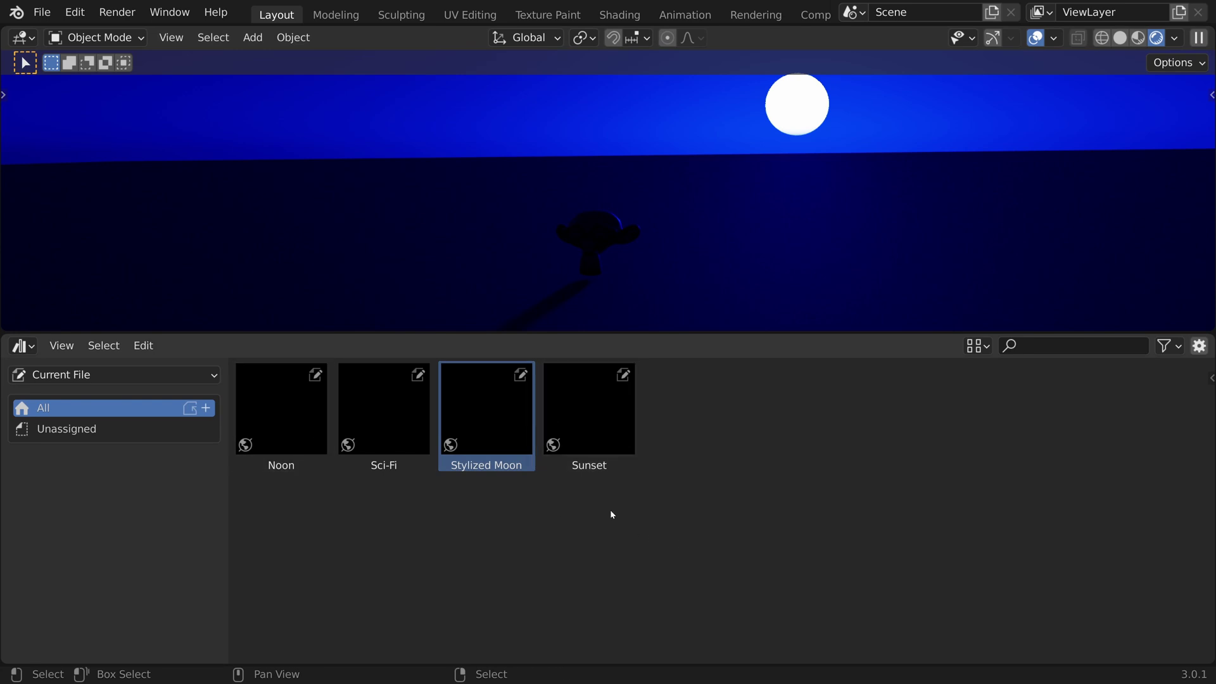
{"action": "left_click", "coordinate": [595, 423]}
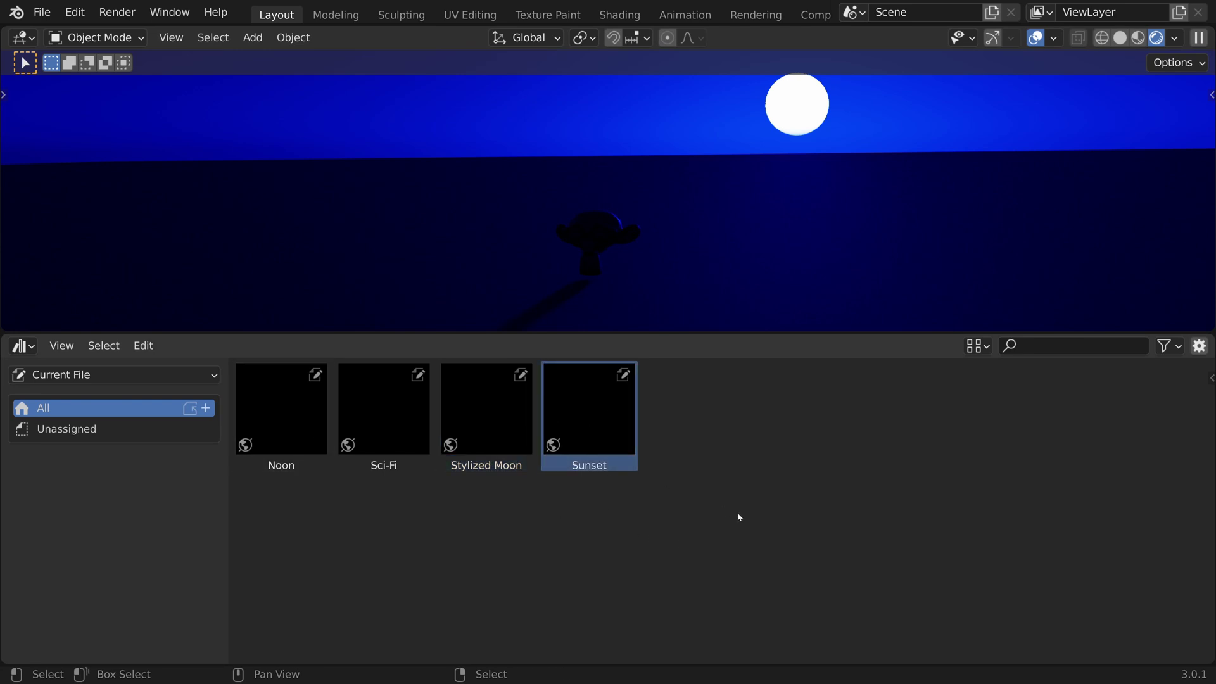
Step: Load sunset.jpg from the thumbnails folder as the Sunset asset's custom preview
{"action": "key", "text": "n"}
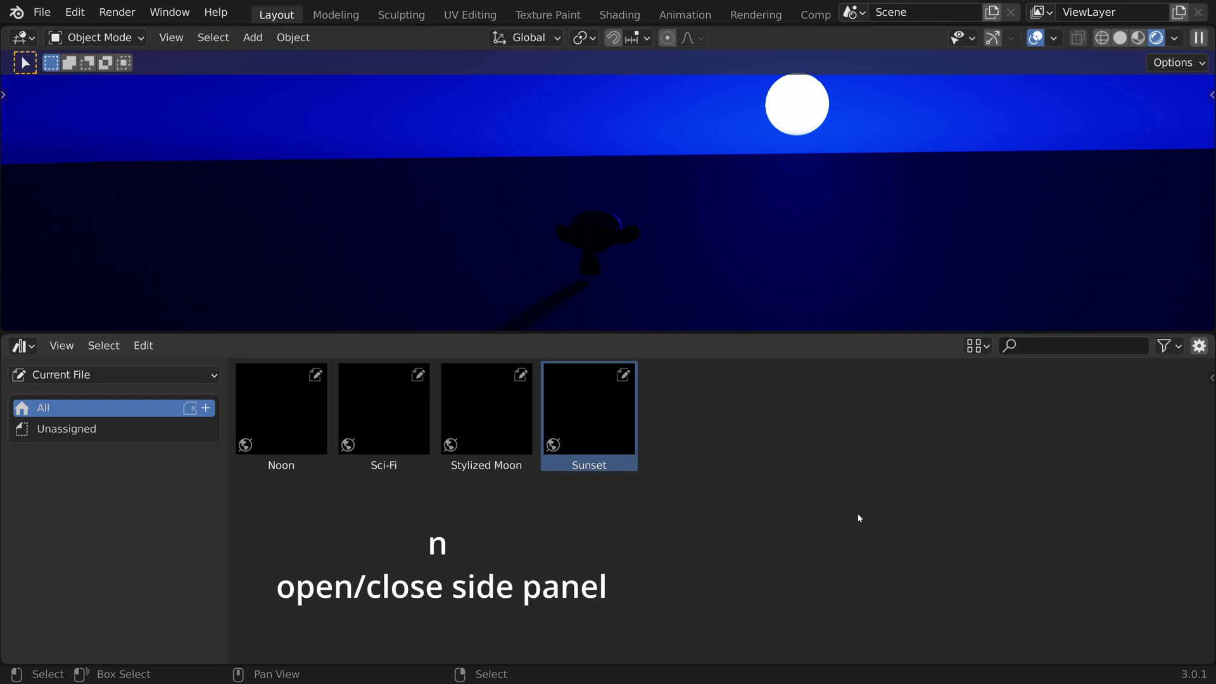
{"action": "left_click", "coordinate": [1211, 378]}
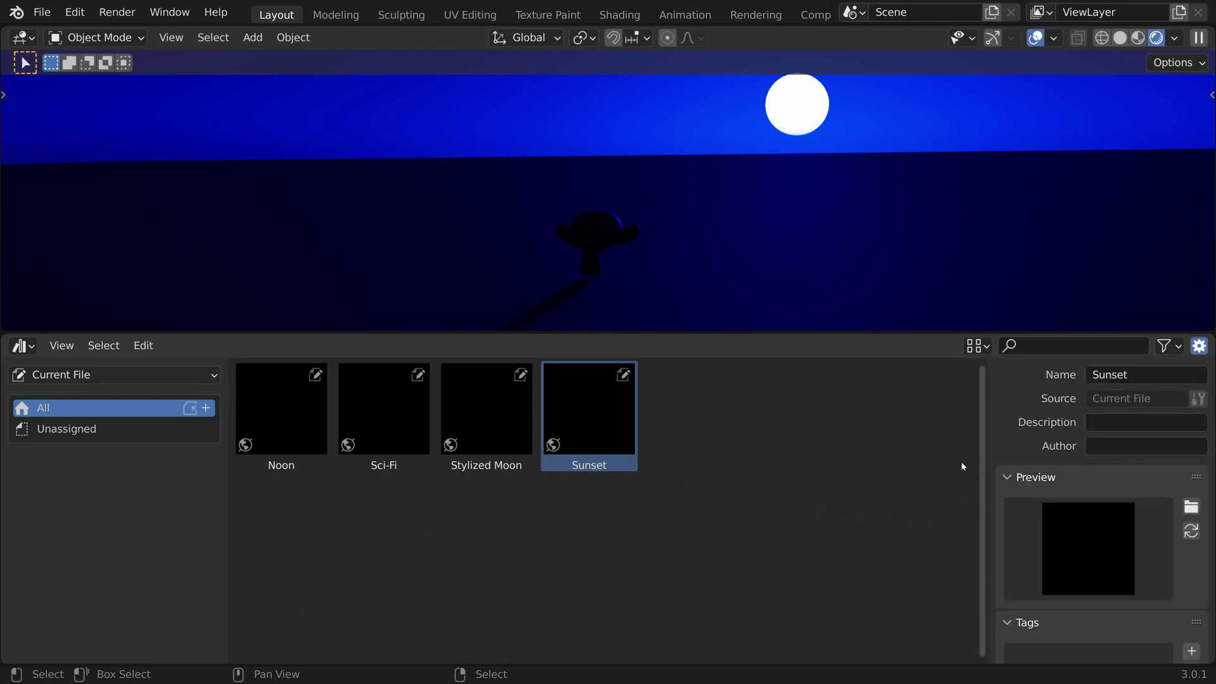
{"action": "left_click", "coordinate": [1033, 478]}
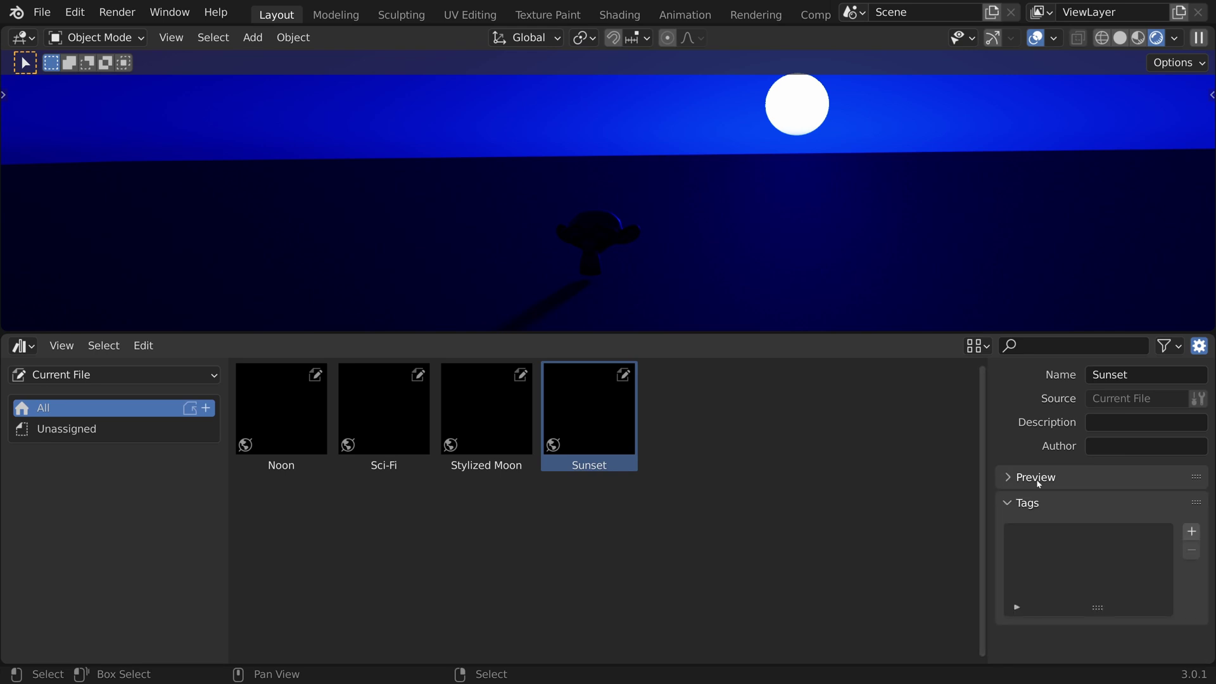
{"action": "left_click", "coordinate": [1034, 480]}
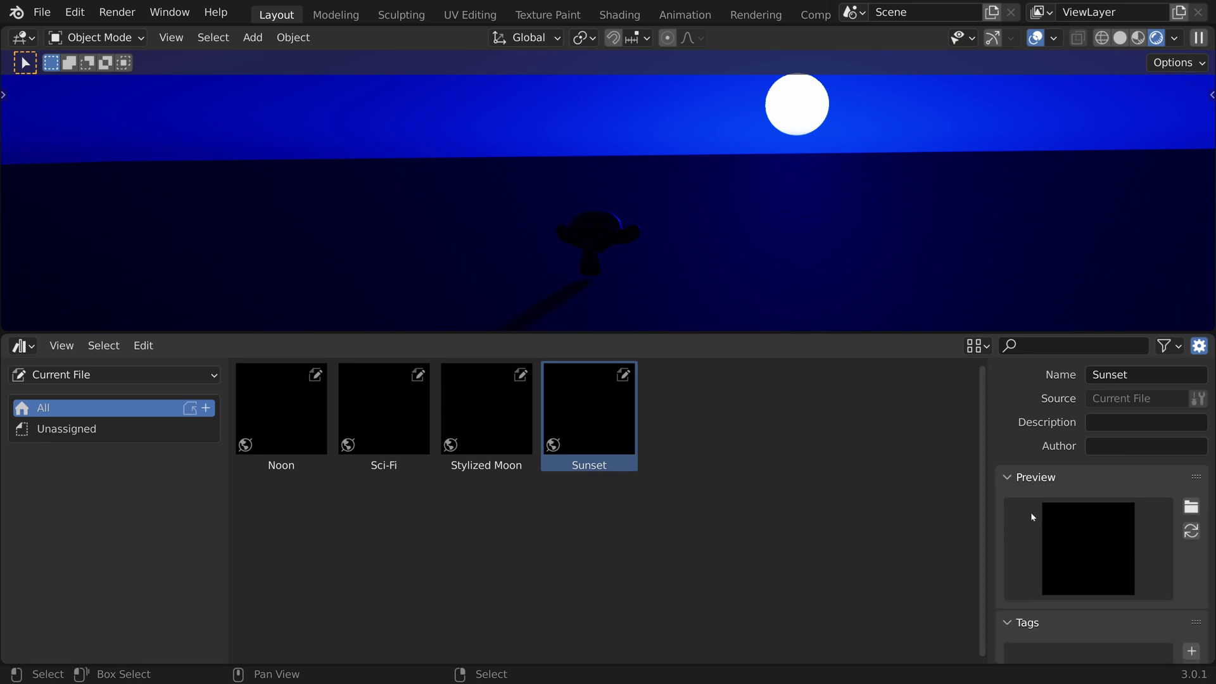
{"action": "left_click", "coordinate": [1193, 507]}
{"action": "left_click", "coordinate": [1052, 170]}
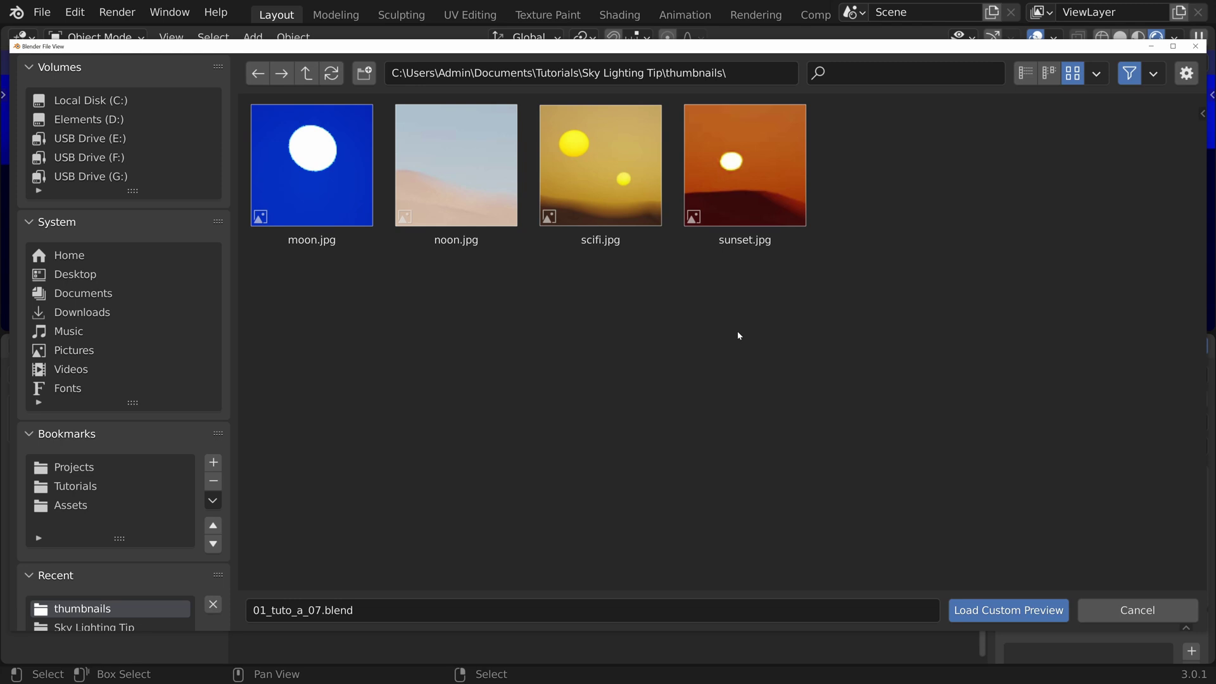
{"action": "left_click", "coordinate": [756, 147]}
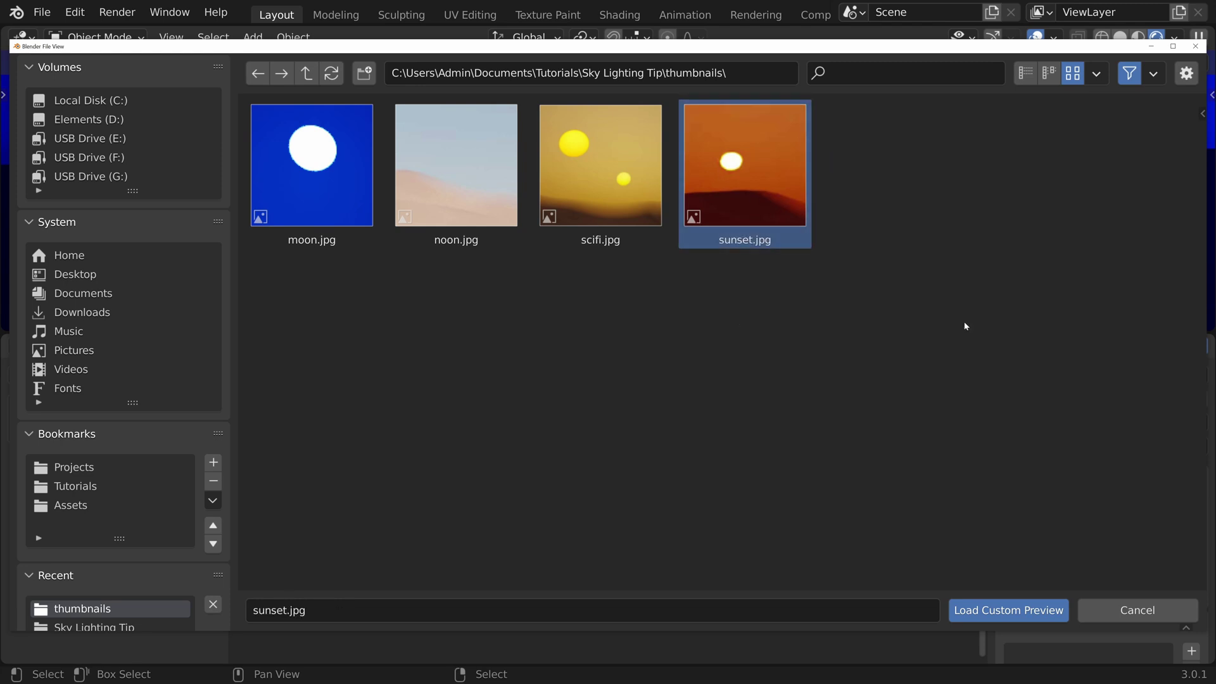
{"action": "left_click", "coordinate": [1008, 618]}
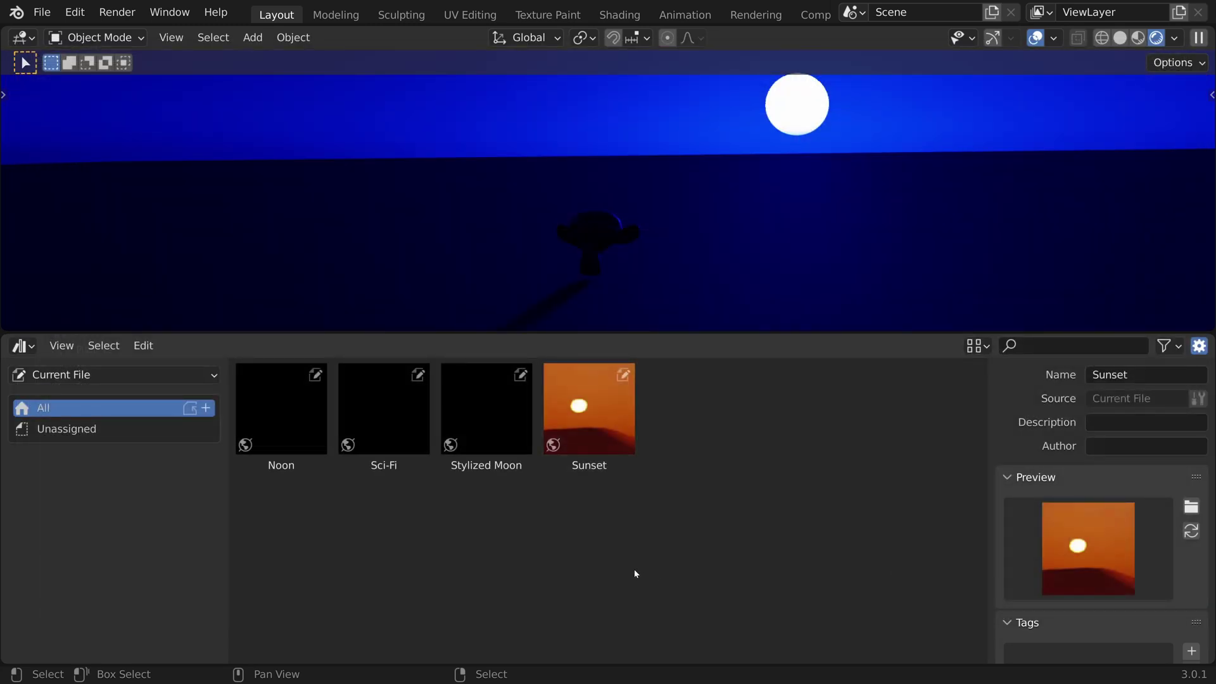
Step: Choose moon.jpg as the Stylized Moon asset's custom preview
{"action": "left_click", "coordinate": [507, 437]}
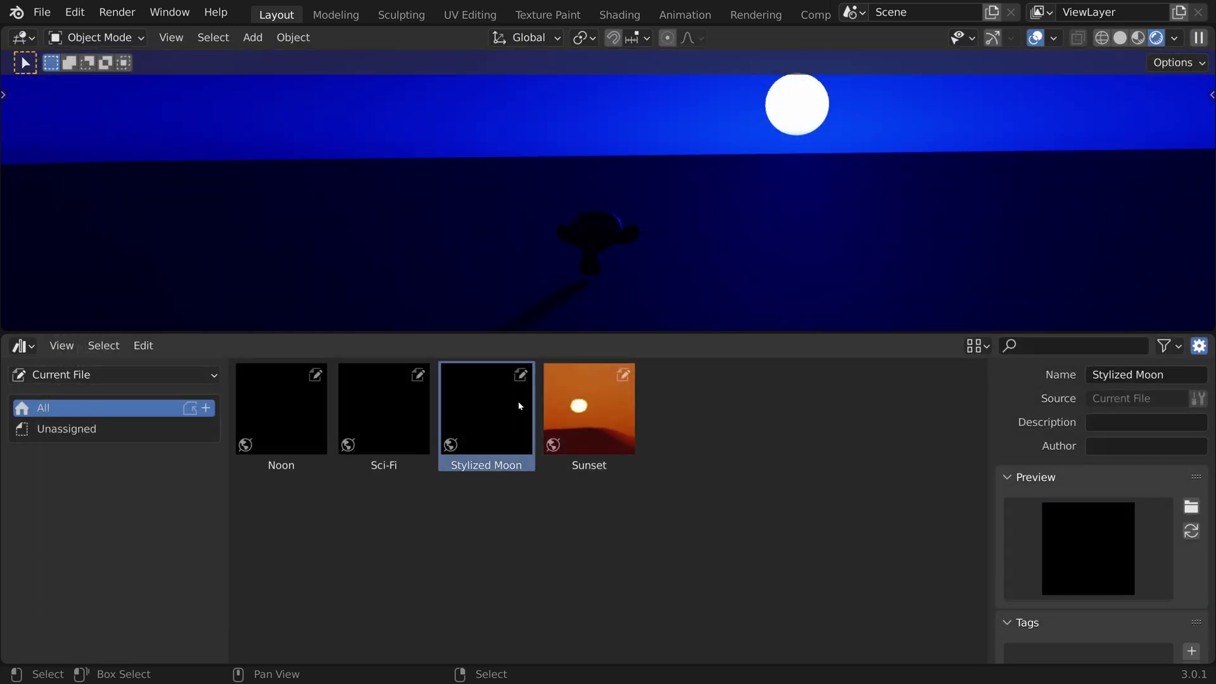
{"action": "left_click", "coordinate": [1188, 510]}
{"action": "left_click", "coordinate": [320, 177]}
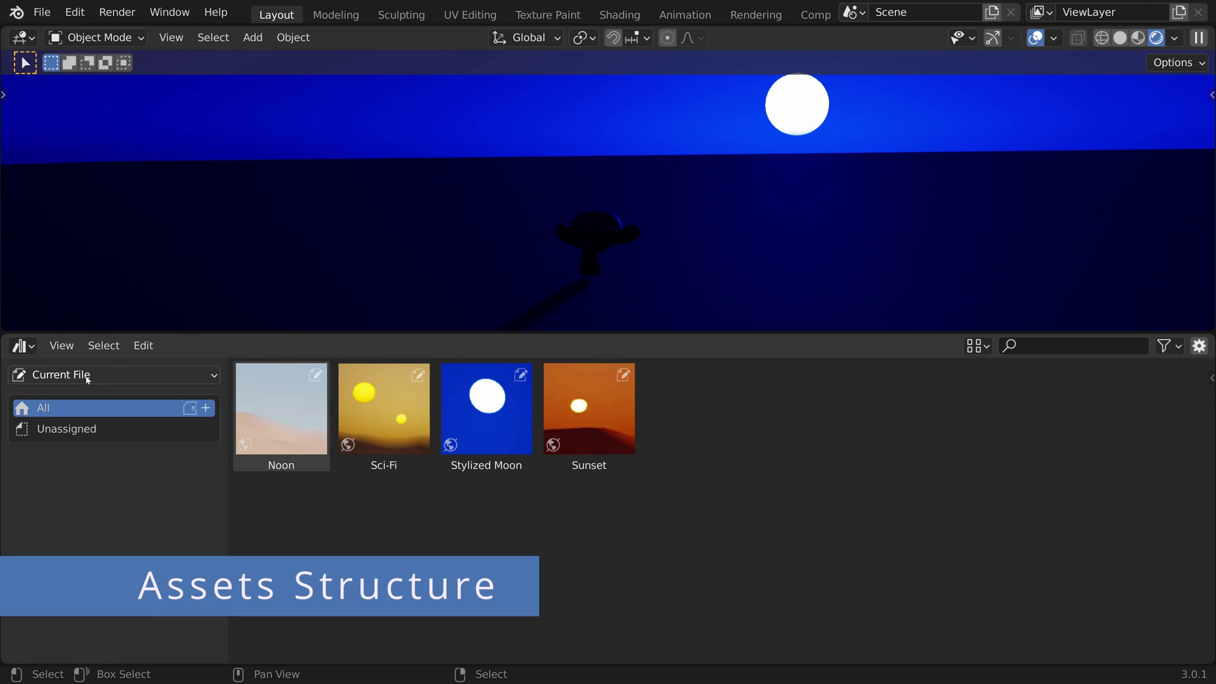
{"action": "left_click", "coordinate": [162, 376]}
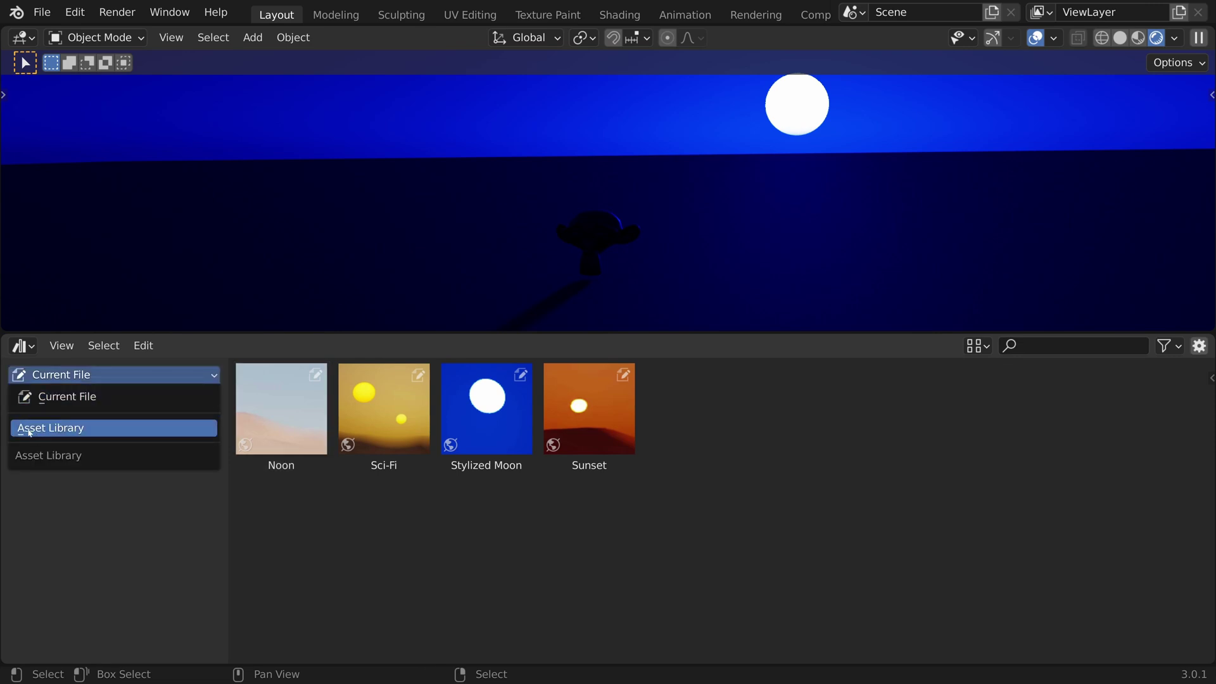
{"action": "left_click", "coordinate": [145, 436]}
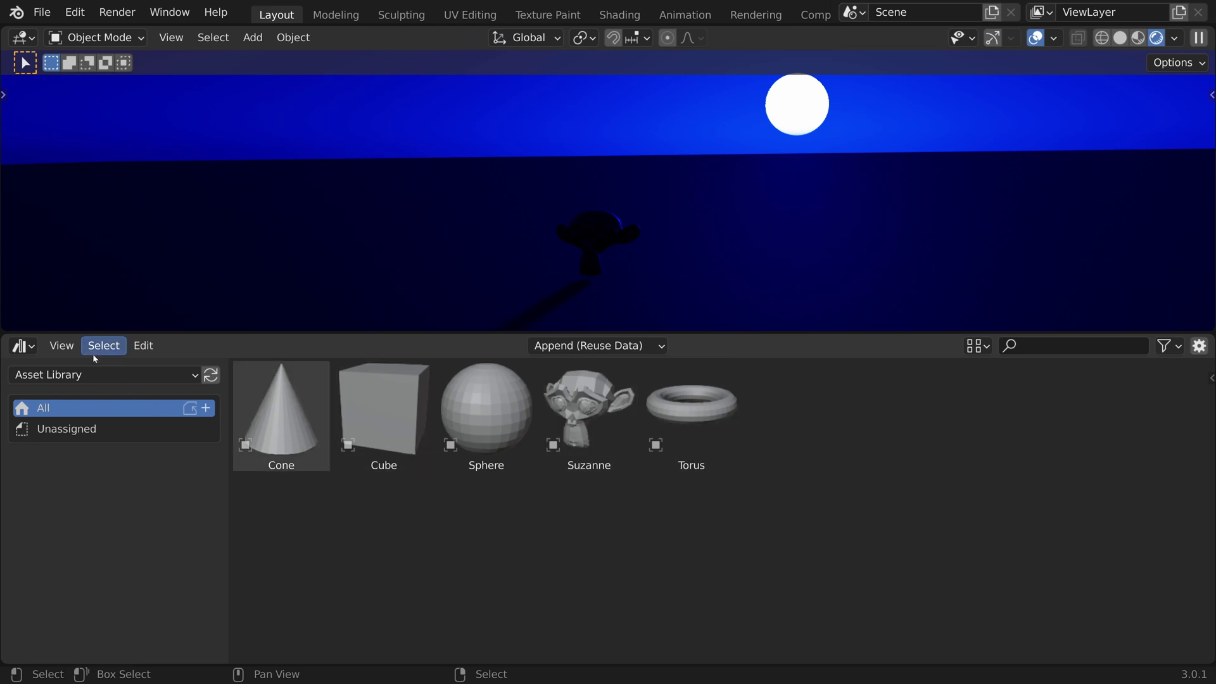
{"action": "left_click", "coordinate": [120, 377]}
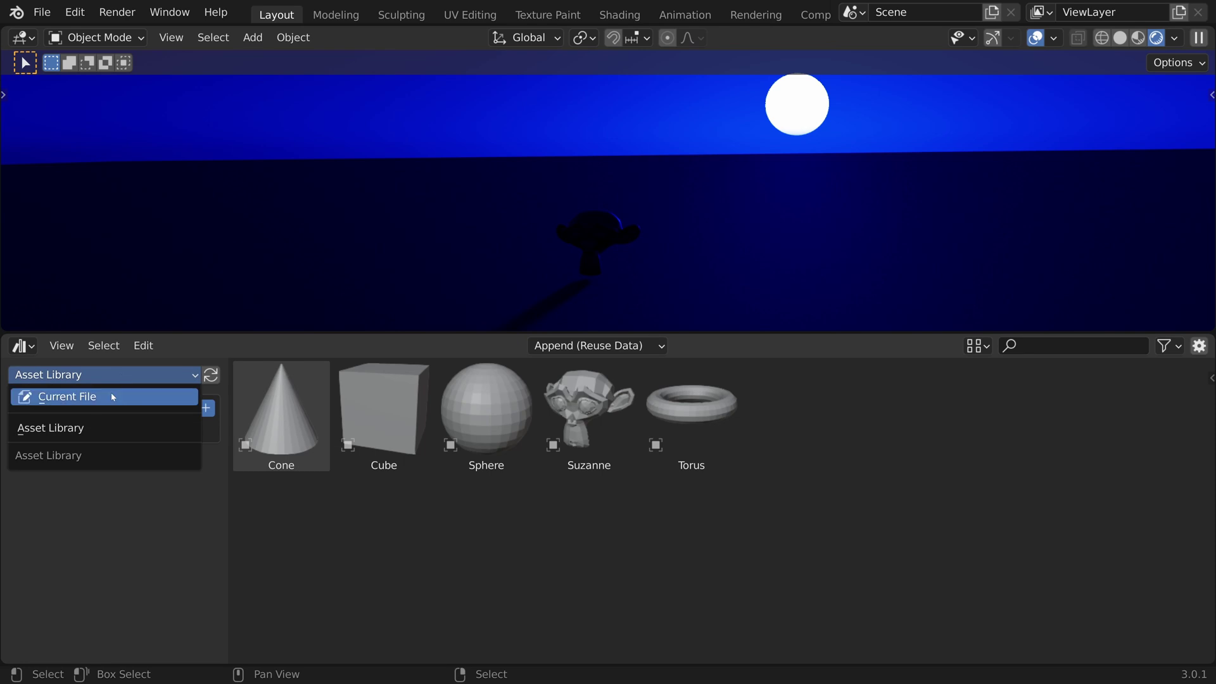
{"action": "left_click", "coordinate": [112, 394]}
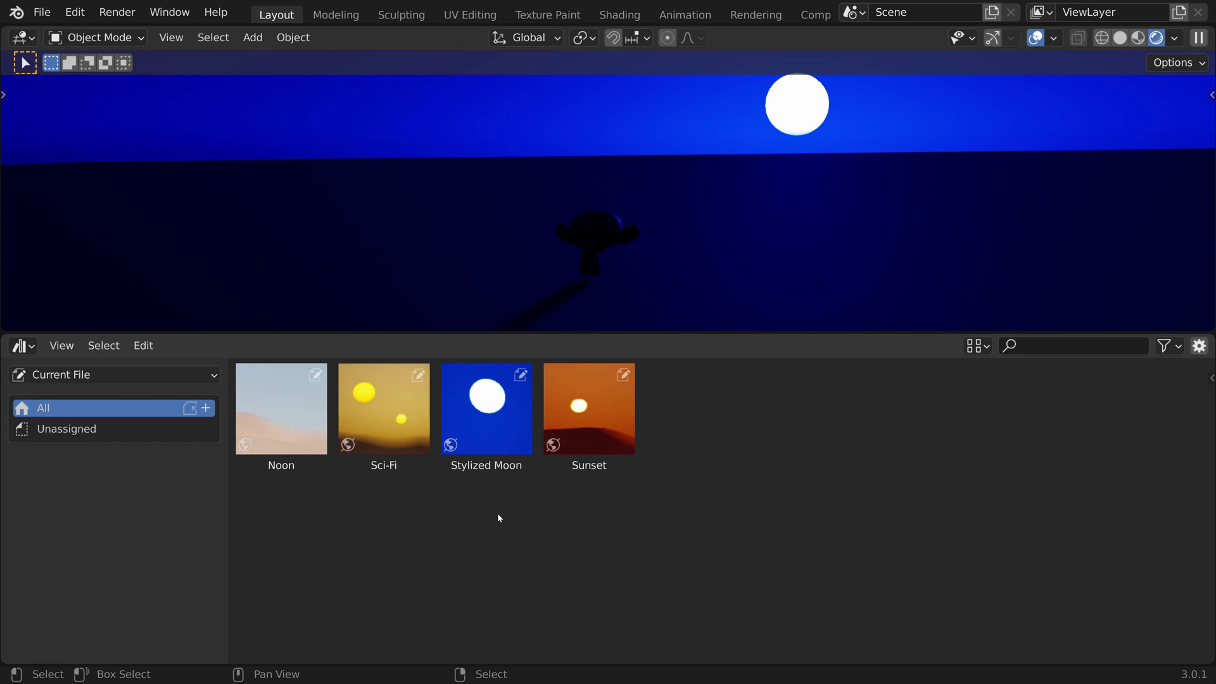
Step: Copy the shared asset library's folder path from the Asset Libraries settings in Preferences
{"action": "left_click", "coordinate": [81, 16]}
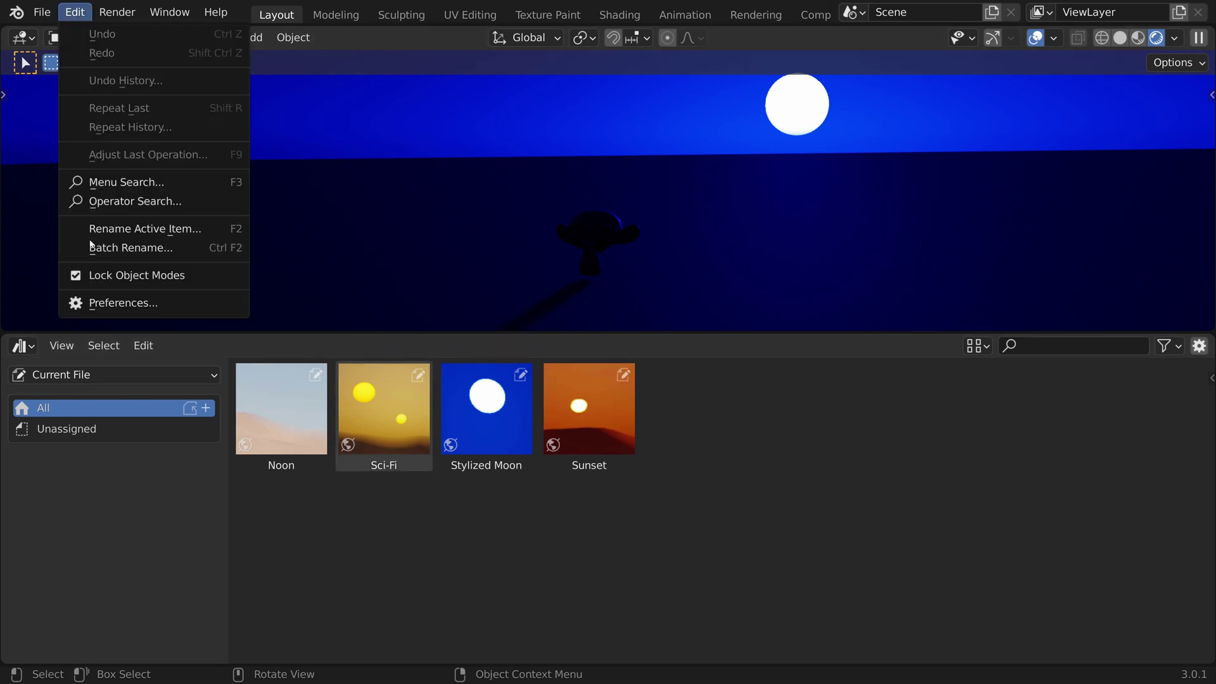
{"action": "left_click", "coordinate": [172, 304]}
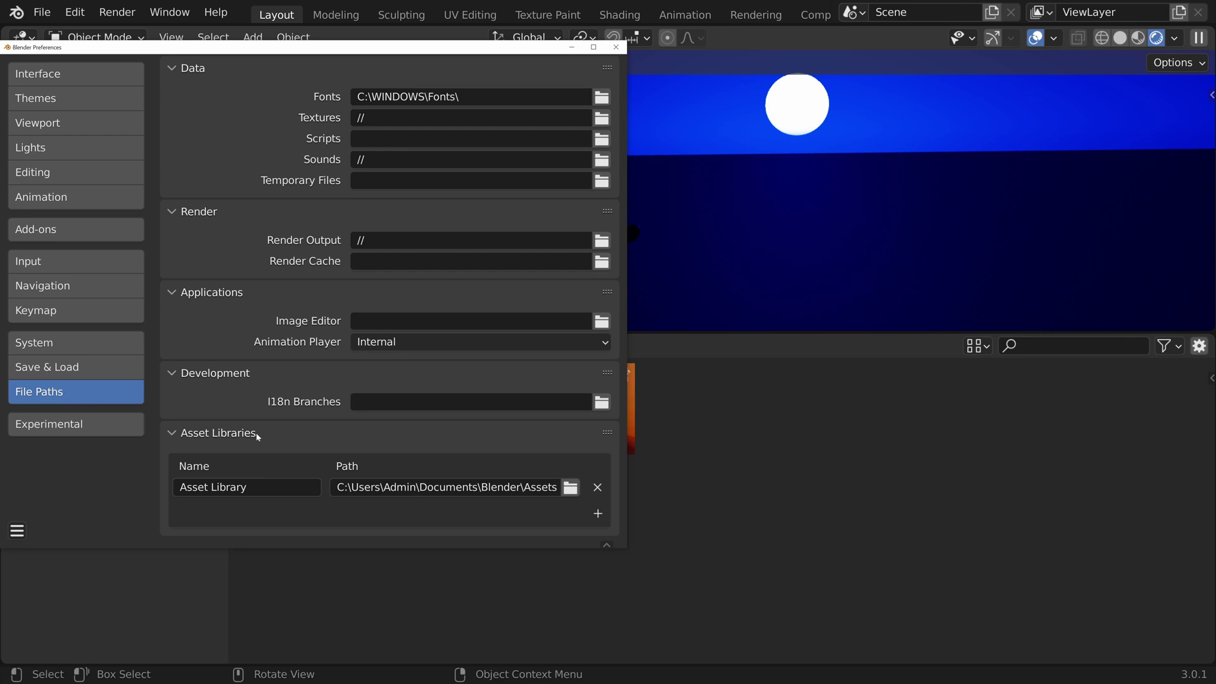
{"action": "left_click", "coordinate": [185, 432]}
{"action": "left_click", "coordinate": [180, 438]}
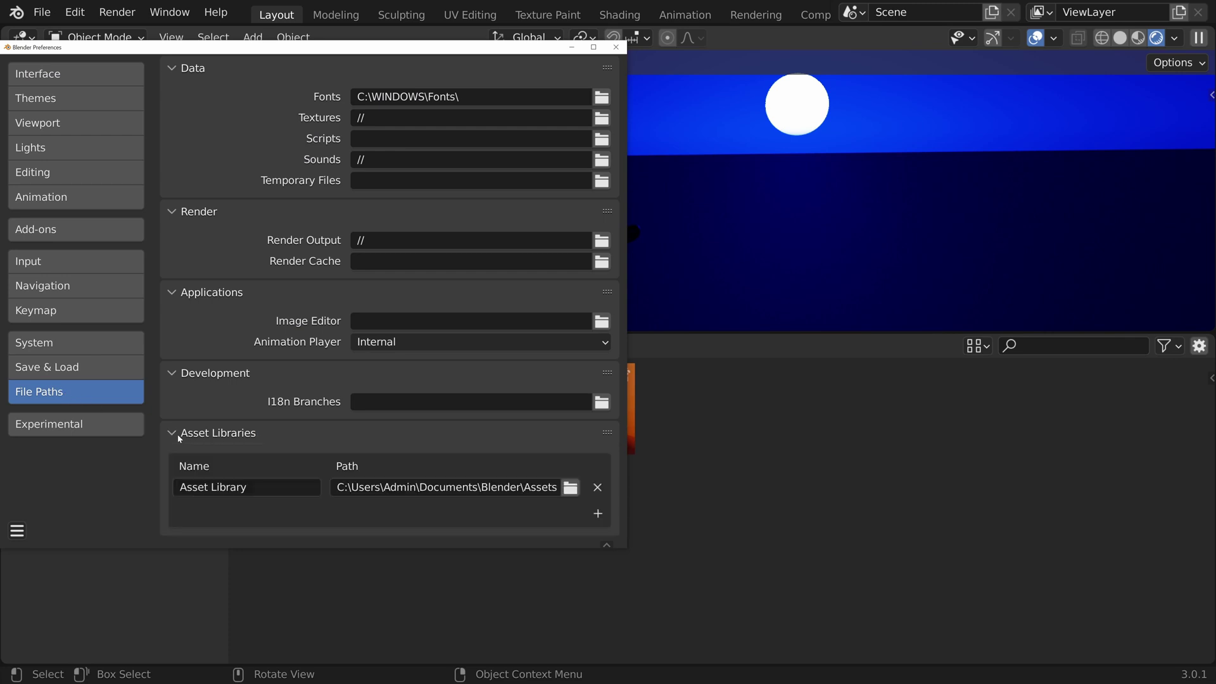
{"action": "left_click", "coordinate": [265, 492]}
{"action": "left_click", "coordinate": [293, 513]}
{"action": "left_click", "coordinate": [448, 487]}
{"action": "key", "text": "ctrl+c"}
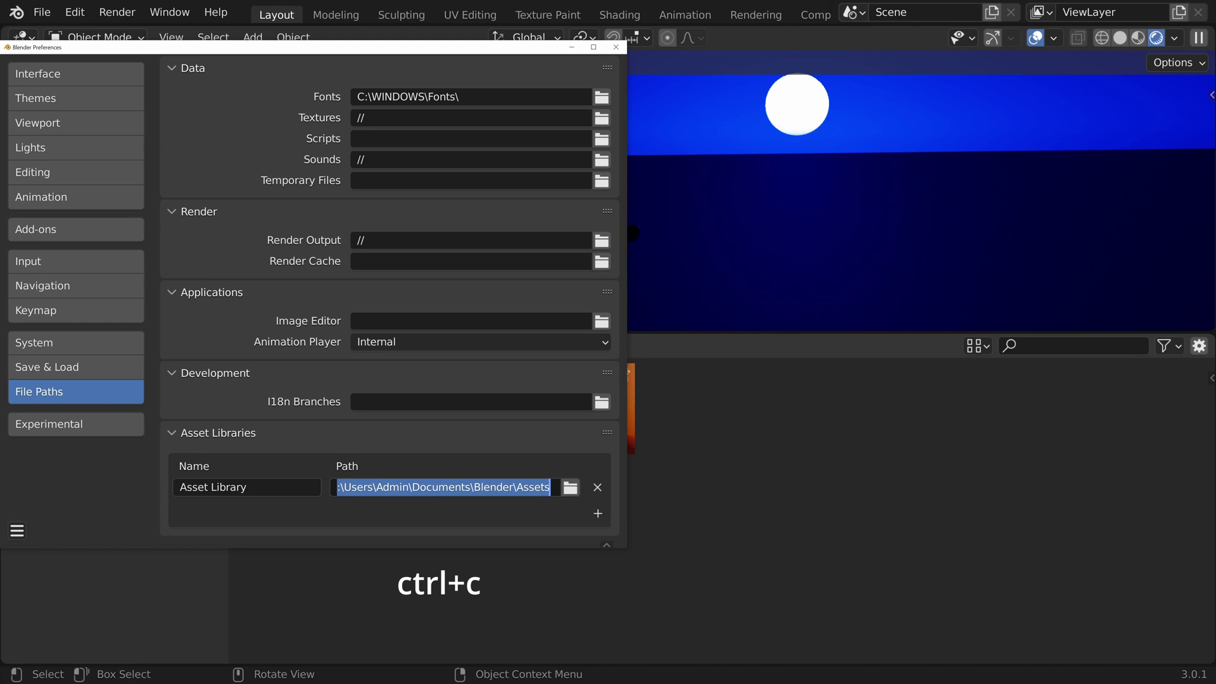
{"action": "left_click", "coordinate": [615, 47]}
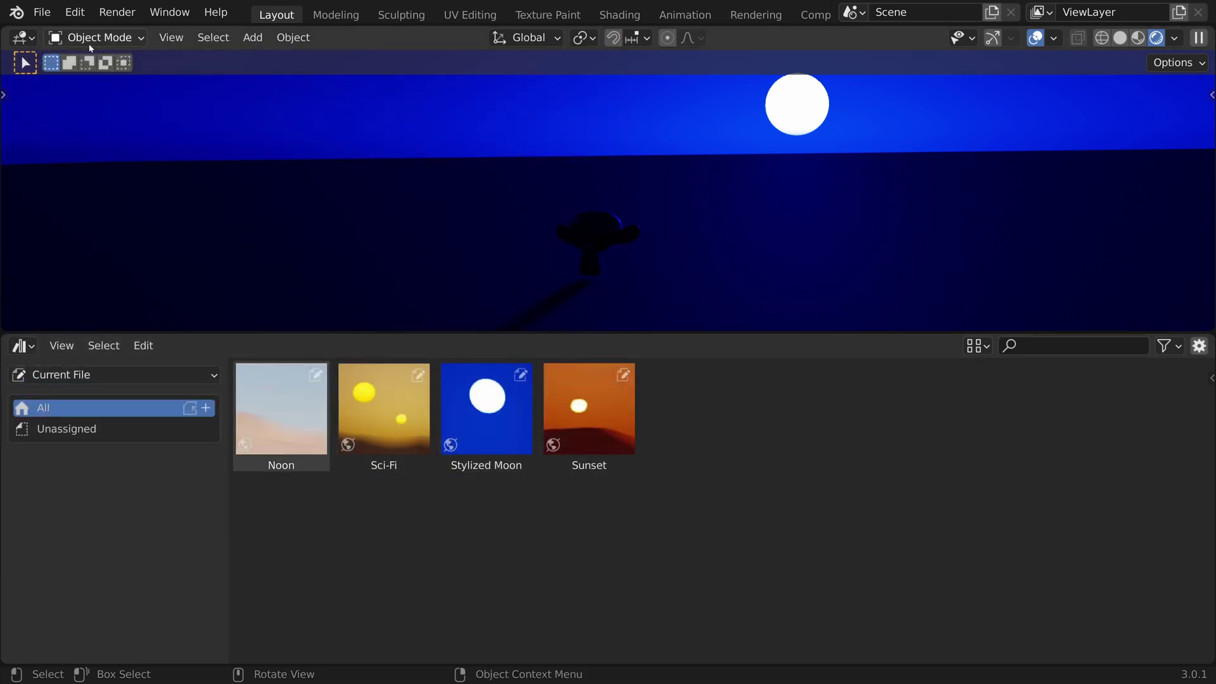
Step: Save the file as skies.blend into the pasted Assets library folder
{"action": "left_click", "coordinate": [54, 18]}
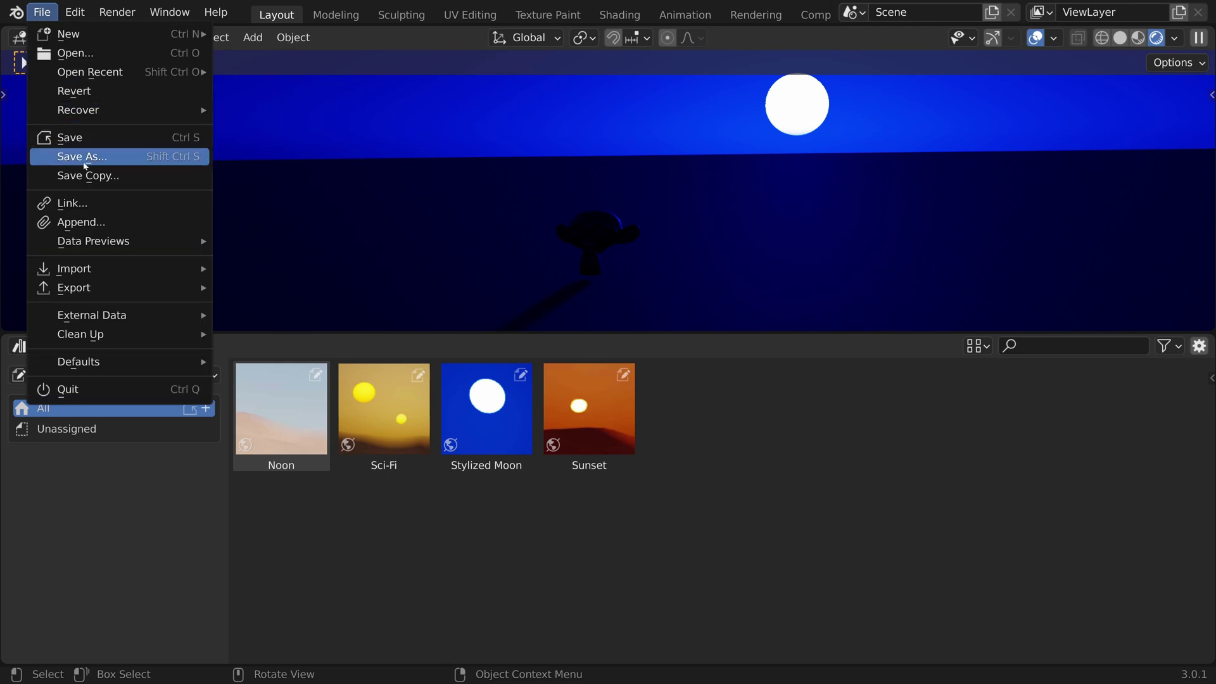
{"action": "left_click", "coordinate": [136, 158]}
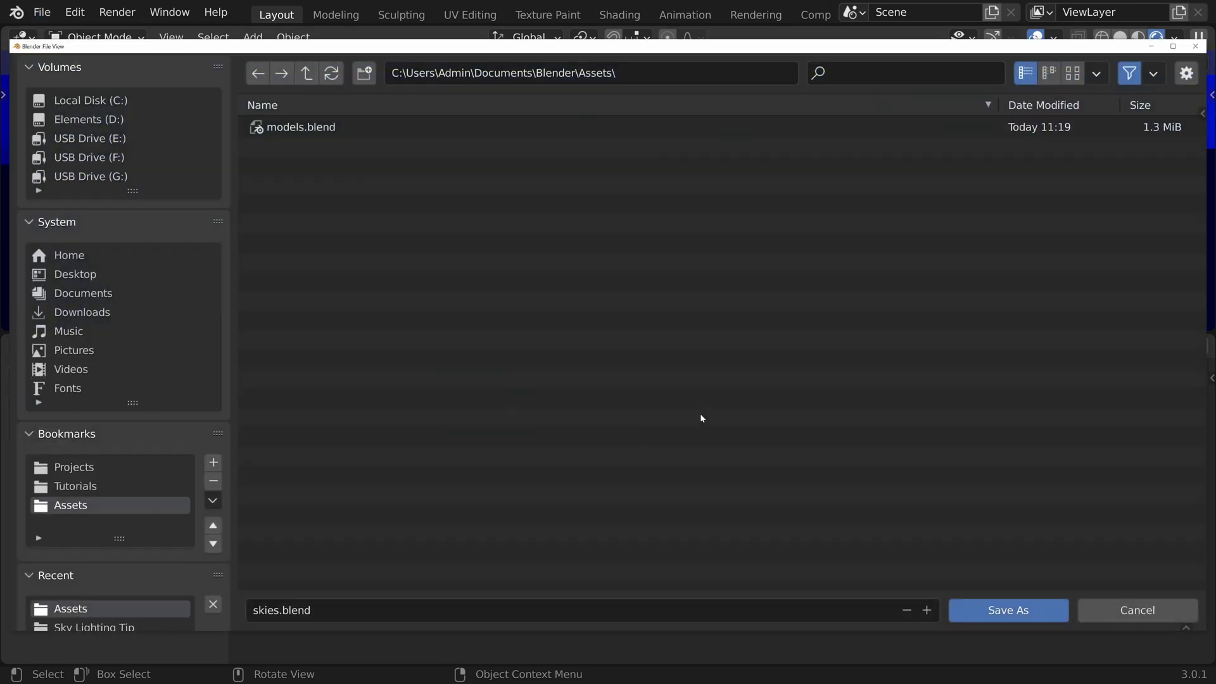
{"action": "left_click", "coordinate": [641, 73]}
{"action": "key", "text": "ctrl+v"}
{"action": "left_click", "coordinate": [1010, 611]}
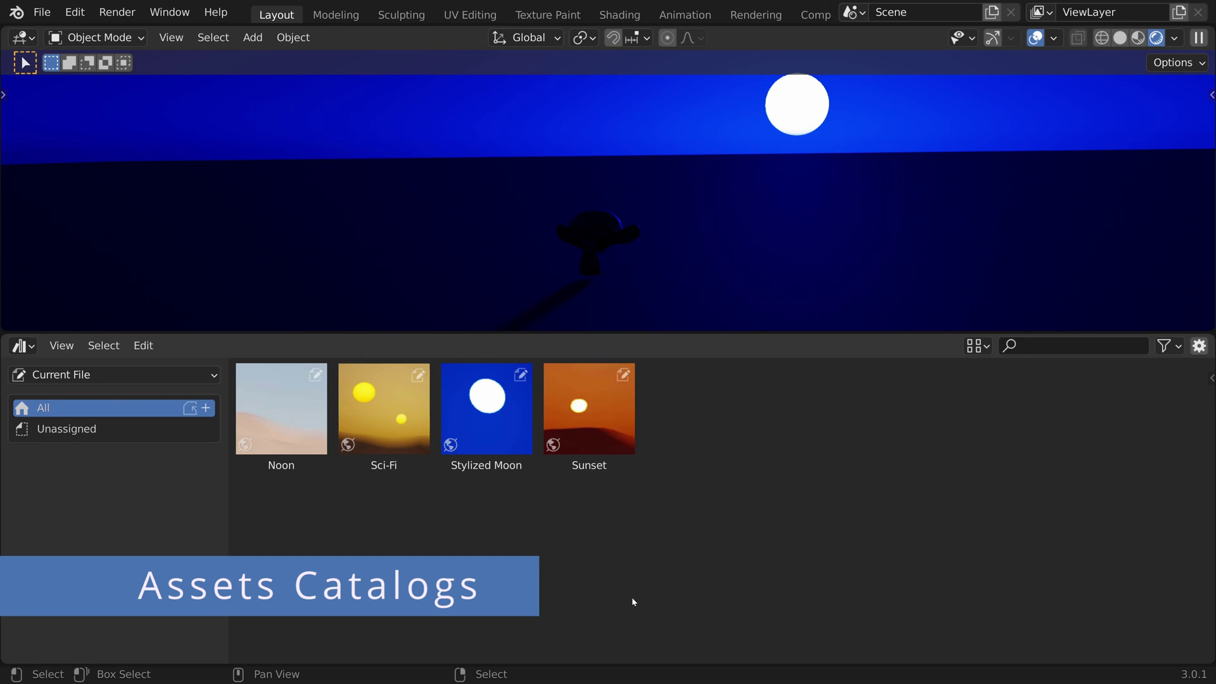
Step: Switch the Asset Browser from Current File to the shared Asset Library
{"action": "left_click", "coordinate": [171, 374]}
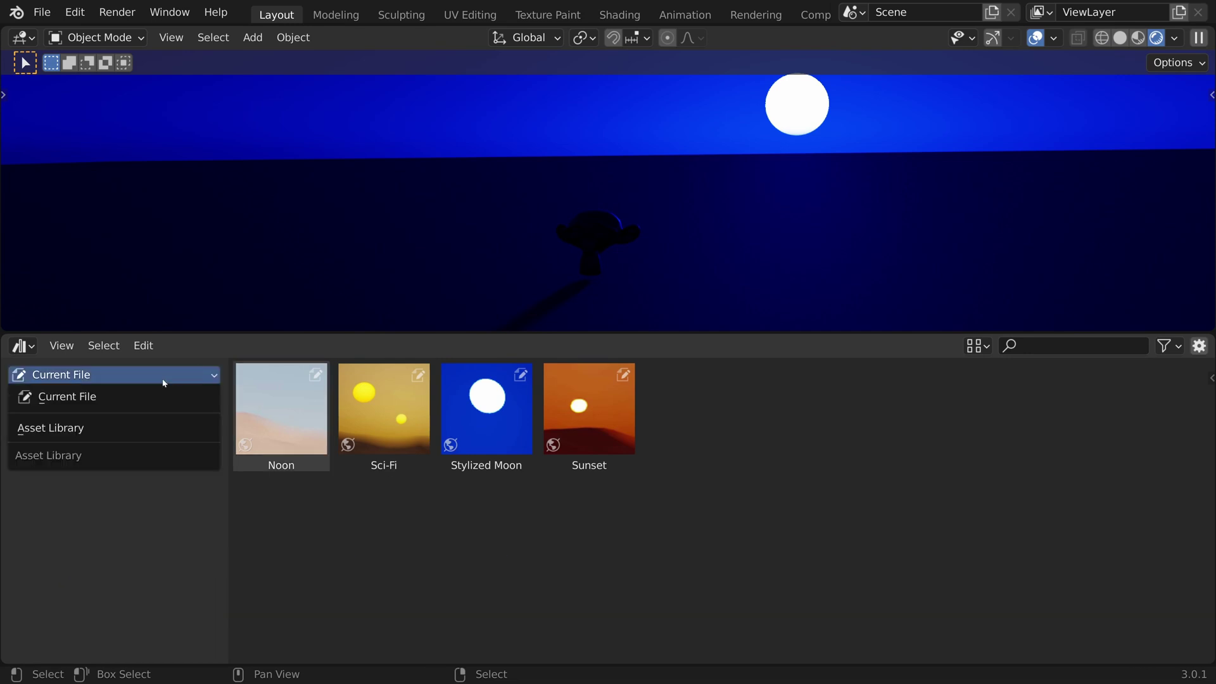
{"action": "left_click", "coordinate": [162, 430]}
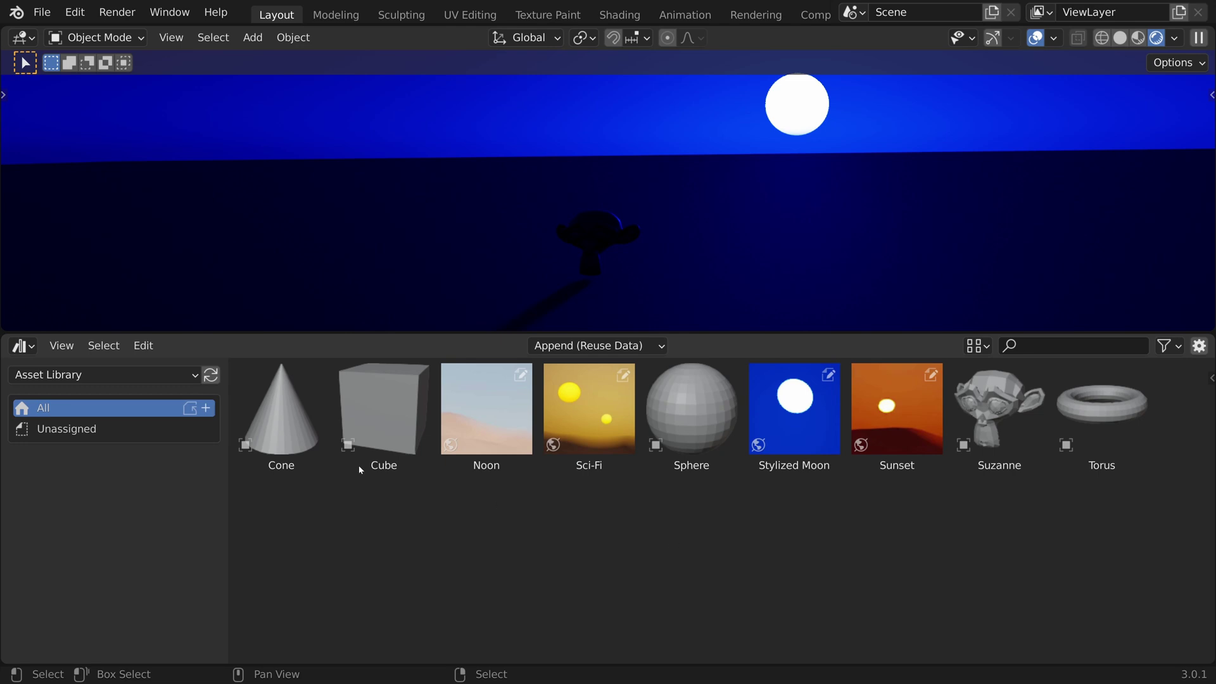
Step: Add a new catalog named 'skies' to the asset library
{"action": "left_click", "coordinate": [207, 408]}
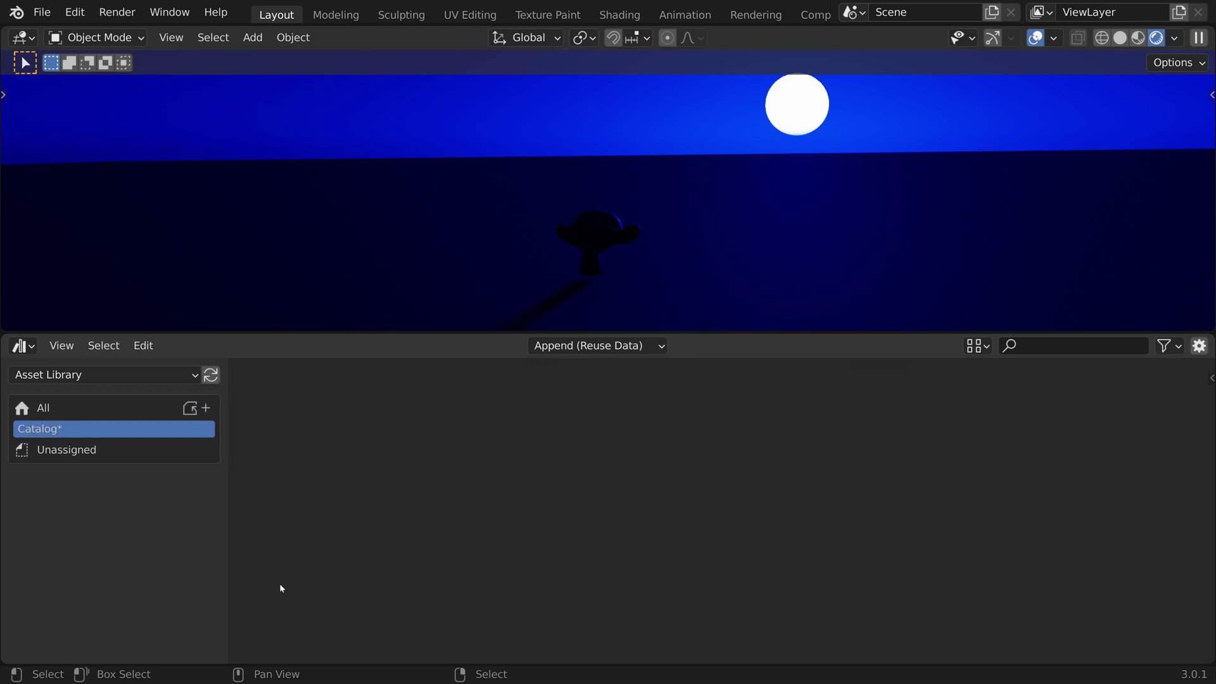
{"action": "double_click", "coordinate": [47, 429]}
{"action": "type", "text": "s"}
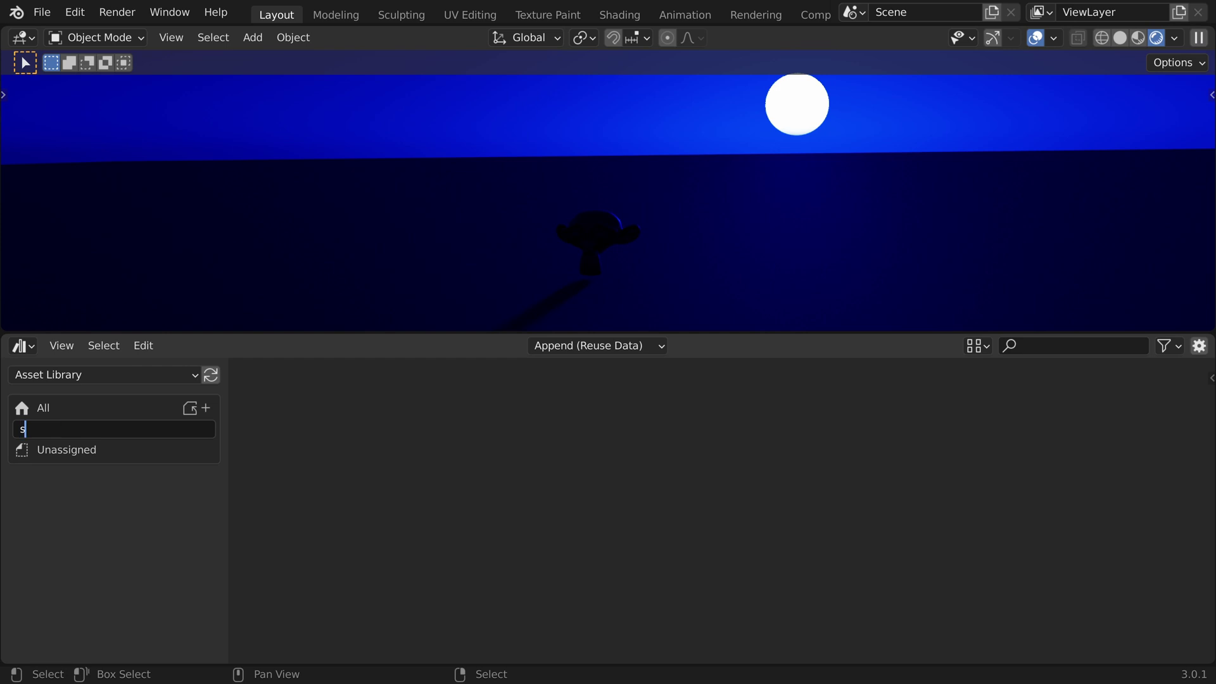
{"action": "type", "text": "kies"}
{"action": "key", "text": "Return"}
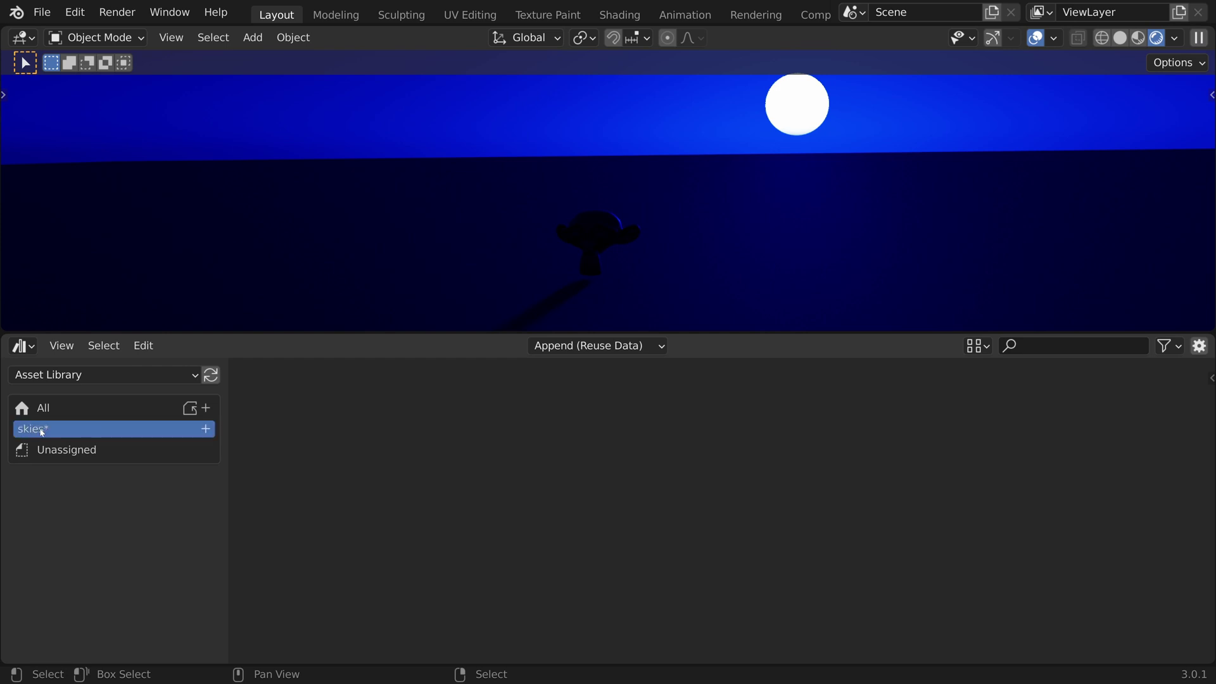
Step: Move the Noon, Sci-Fi, Stylized Moon and Sunset skies from Unassigned into the skies catalog
{"action": "left_click", "coordinate": [47, 451]}
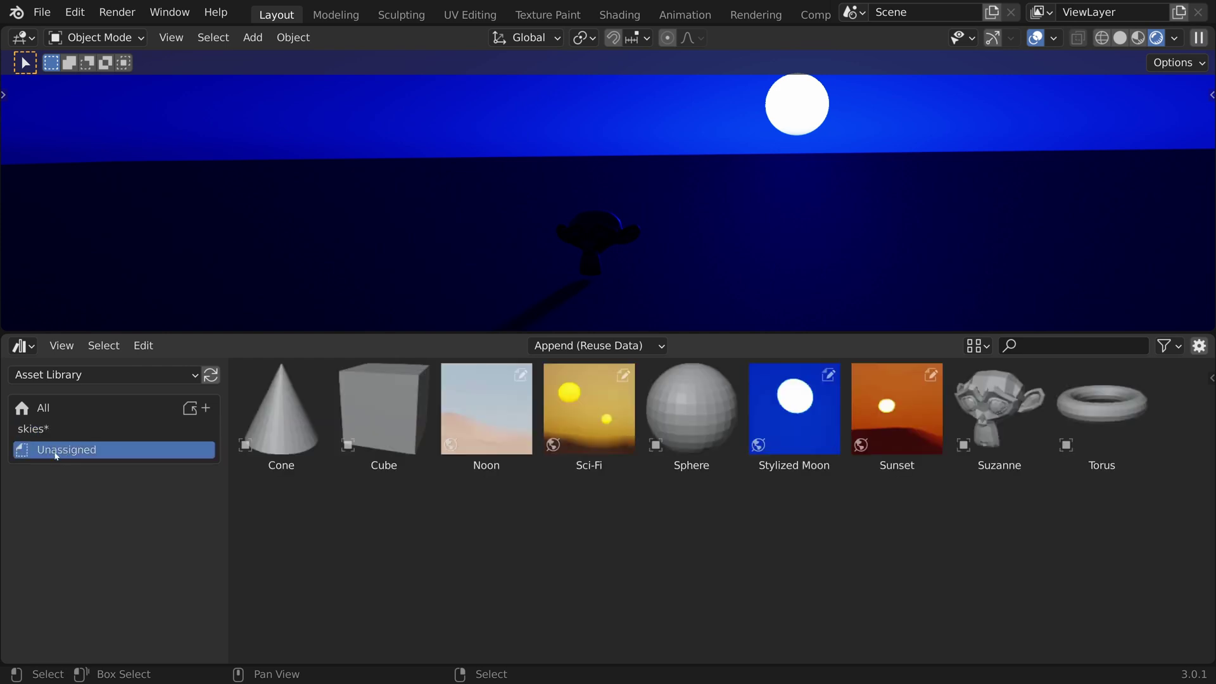
{"action": "left_click", "coordinate": [496, 416]}
{"action": "left_click", "coordinate": [589, 412], "text": "ctrl"}
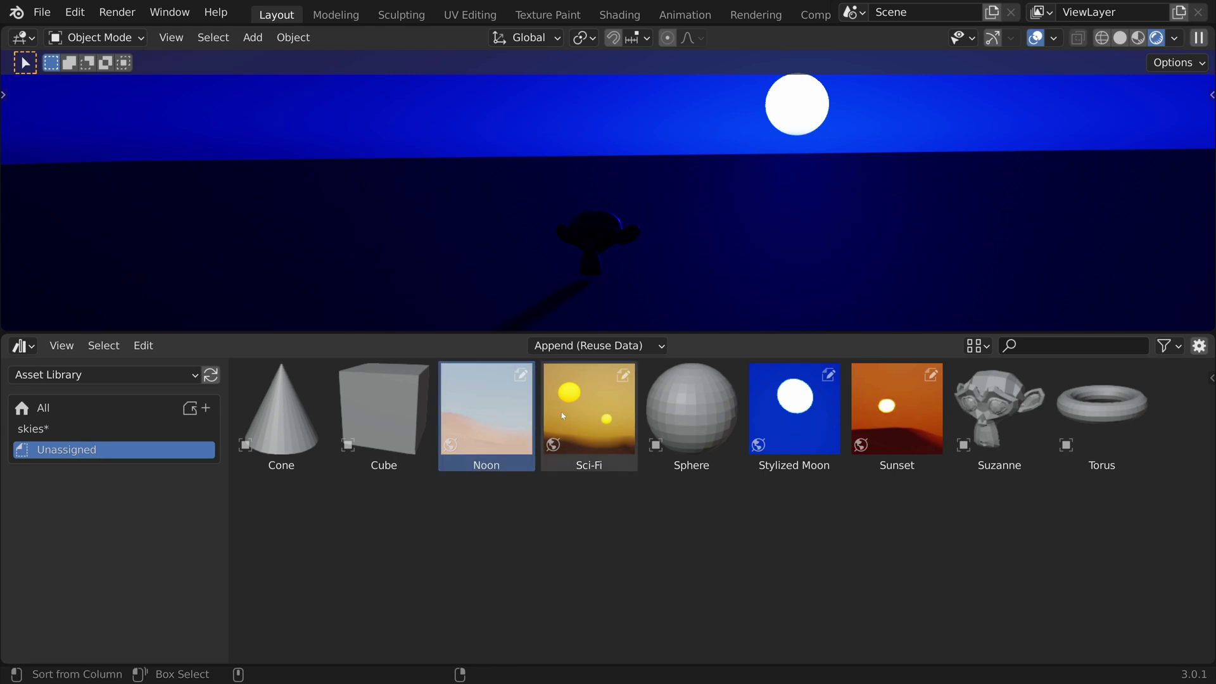
{"action": "left_click", "coordinate": [866, 429], "text": "ctrl"}
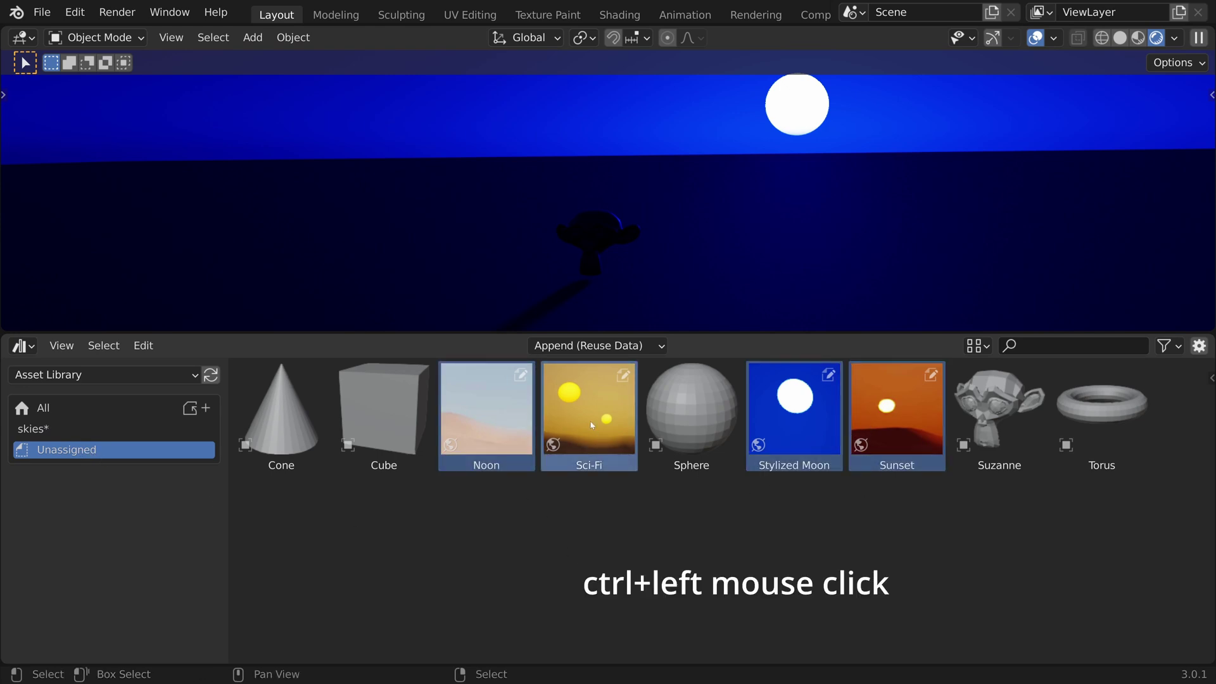
{"action": "left_click_drag", "start_coordinate": [597, 414], "coordinate": [126, 430]}
{"action": "left_click", "coordinate": [126, 430]}
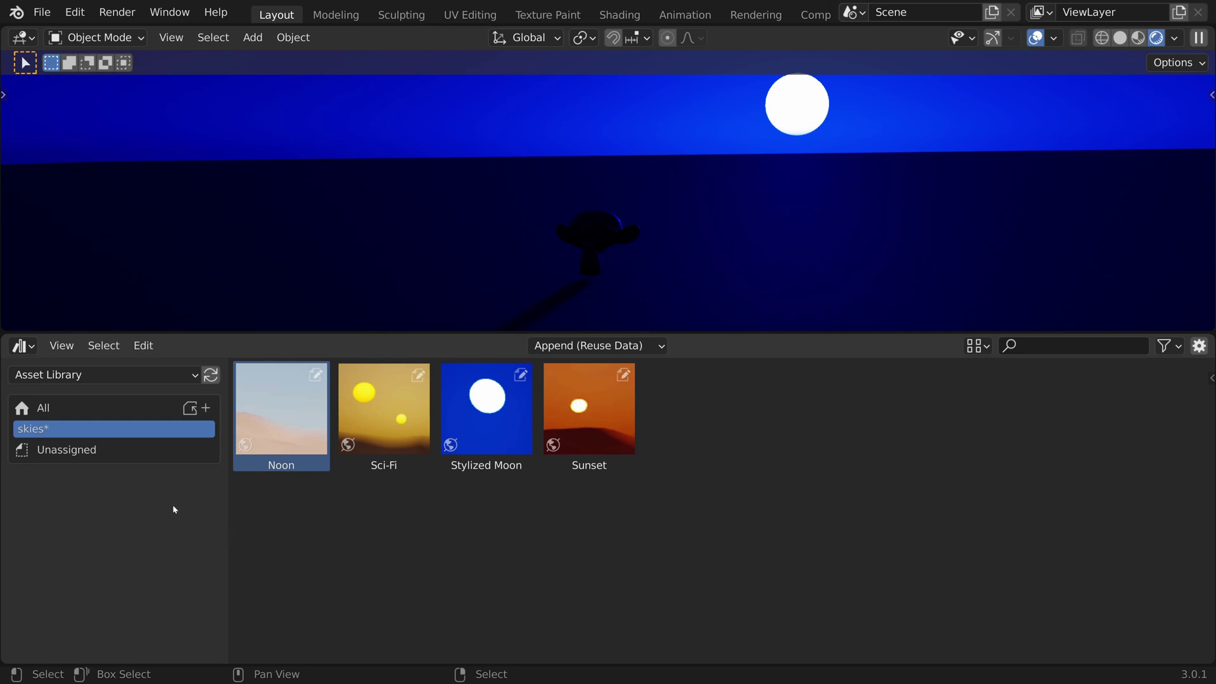
Step: Save skies.blend with the new catalog and view all library assets
{"action": "left_click", "coordinate": [41, 12]}
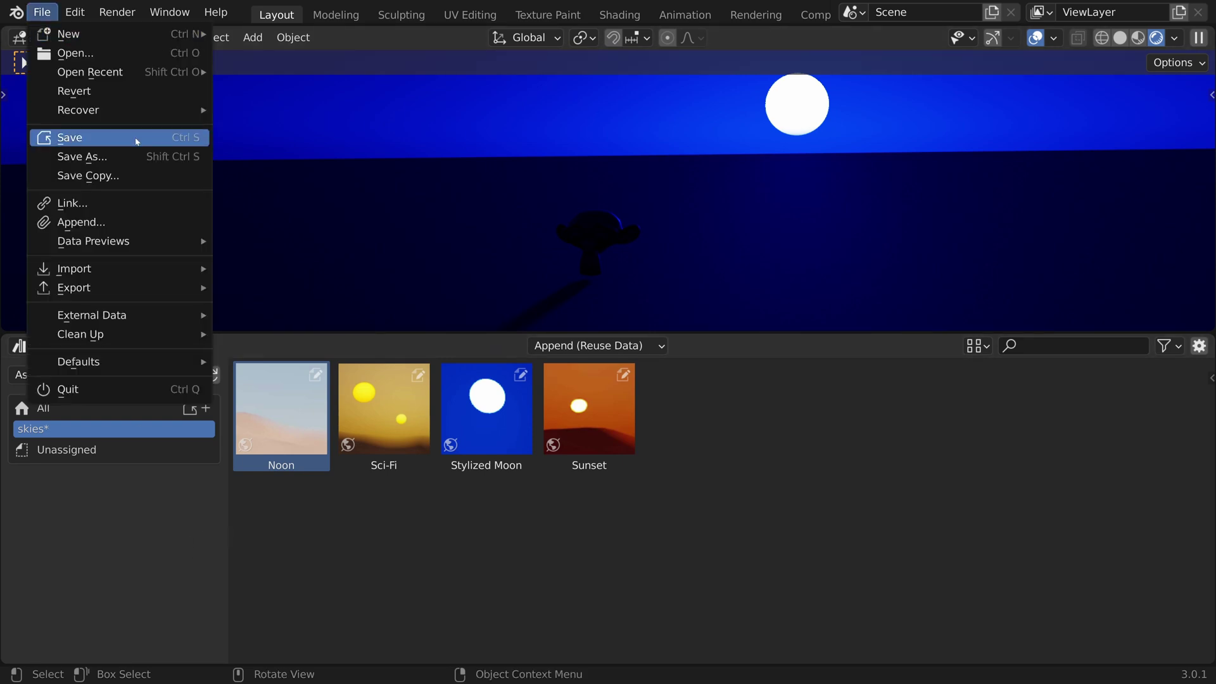
{"action": "left_click", "coordinate": [137, 140]}
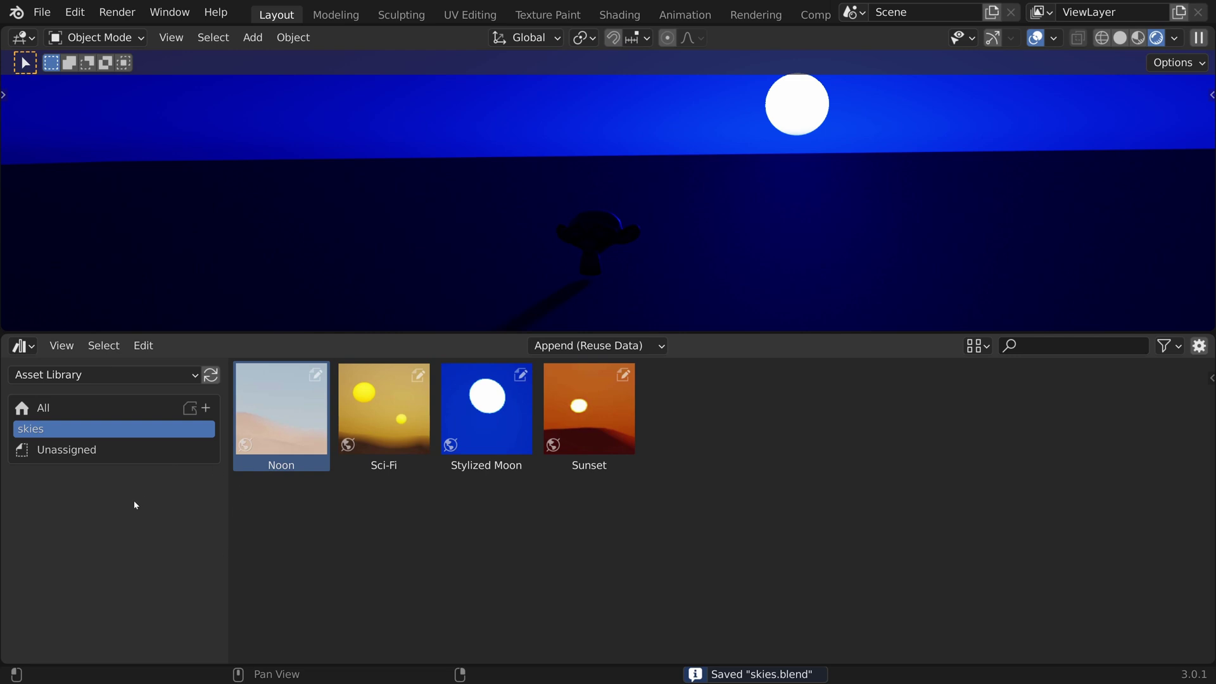
{"action": "left_click", "coordinate": [108, 412]}
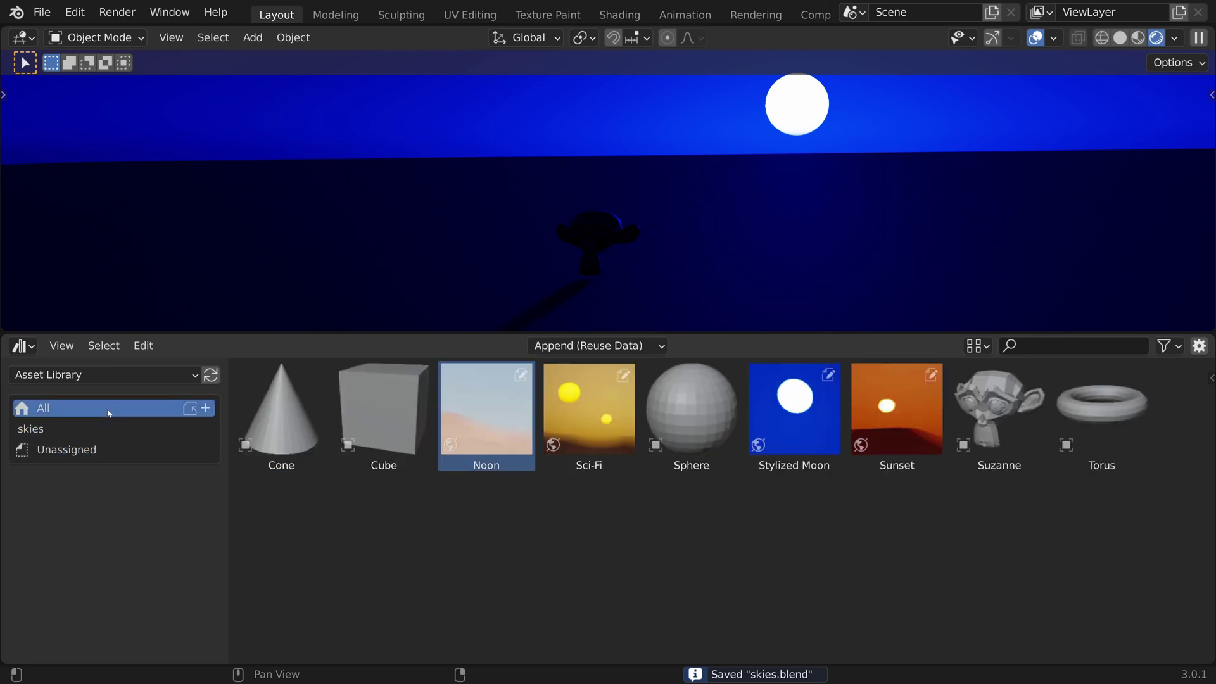
Step: Show the skies catalog, then open the library dropdown in the desert project's Asset Browser
{"action": "left_click", "coordinate": [108, 430]}
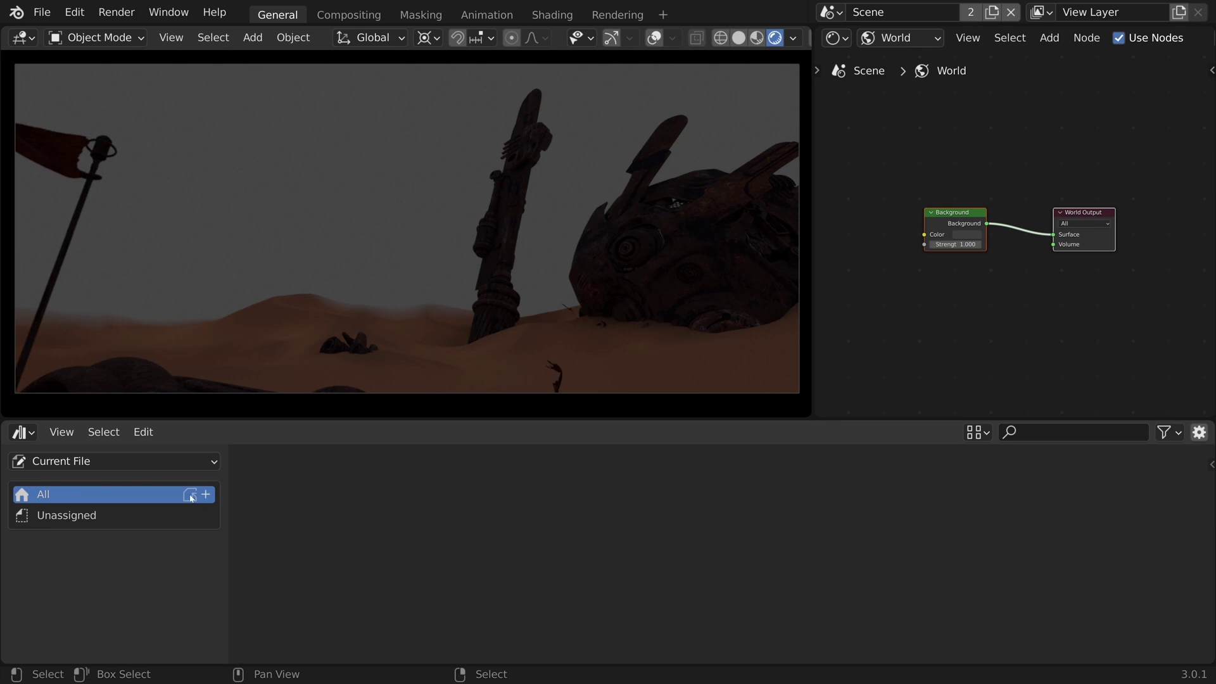
{"action": "left_click", "coordinate": [162, 463]}
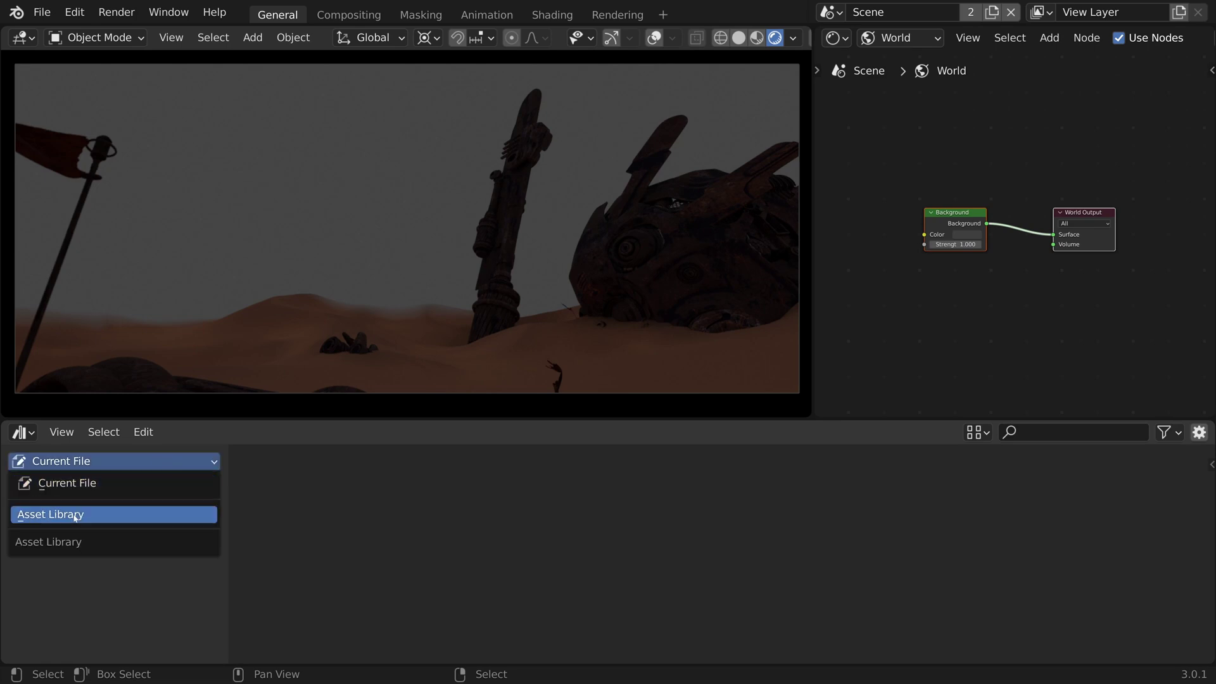
Step: From the shared library's skies catalog, apply the Sci-Fi sky to the desert scene
{"action": "left_click", "coordinate": [139, 516]}
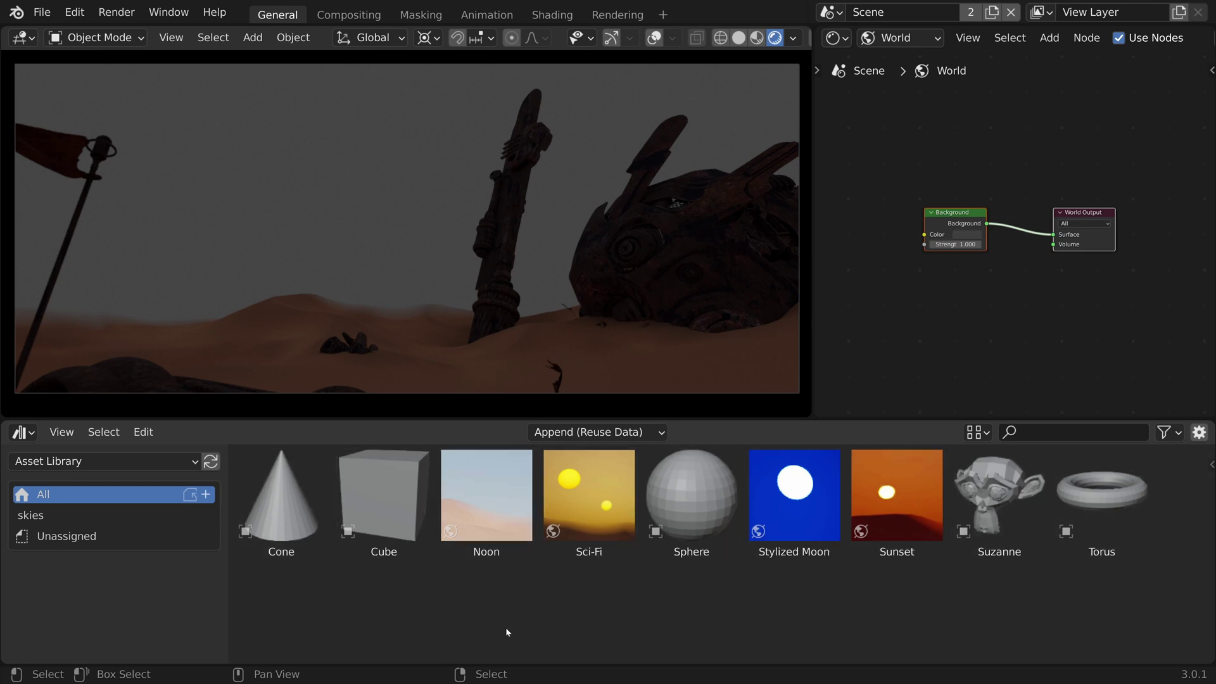
{"action": "left_click", "coordinate": [89, 516]}
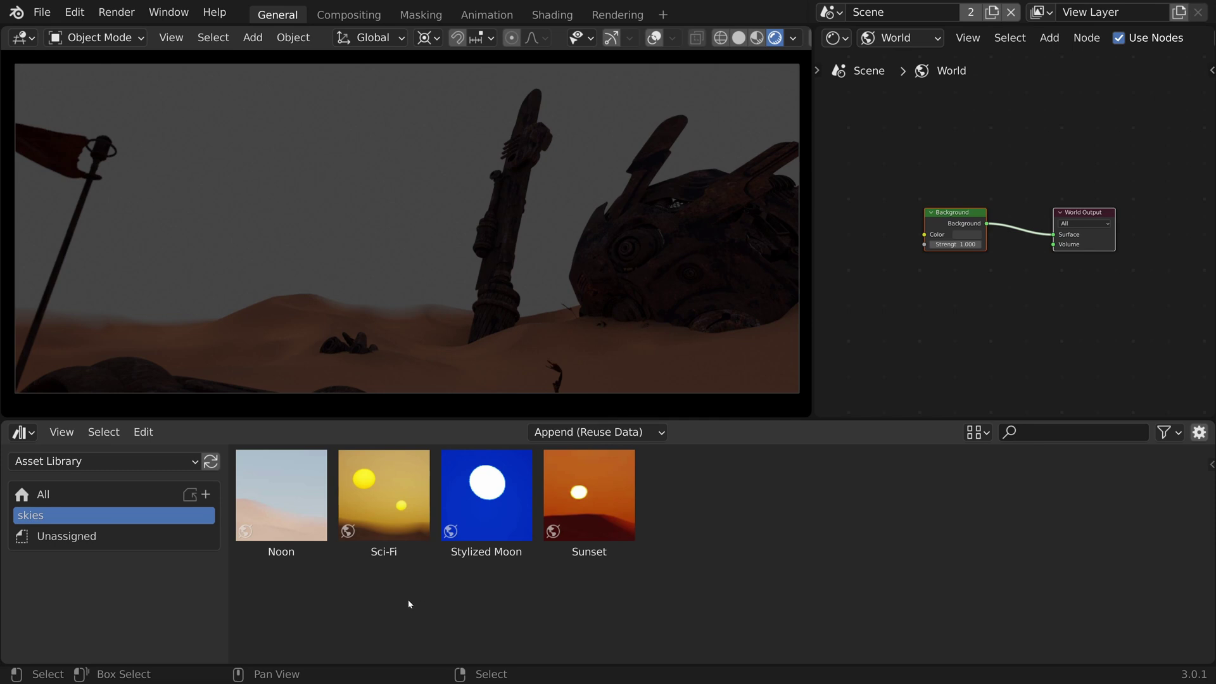
{"action": "left_click_drag", "start_coordinate": [384, 501], "coordinate": [354, 202]}
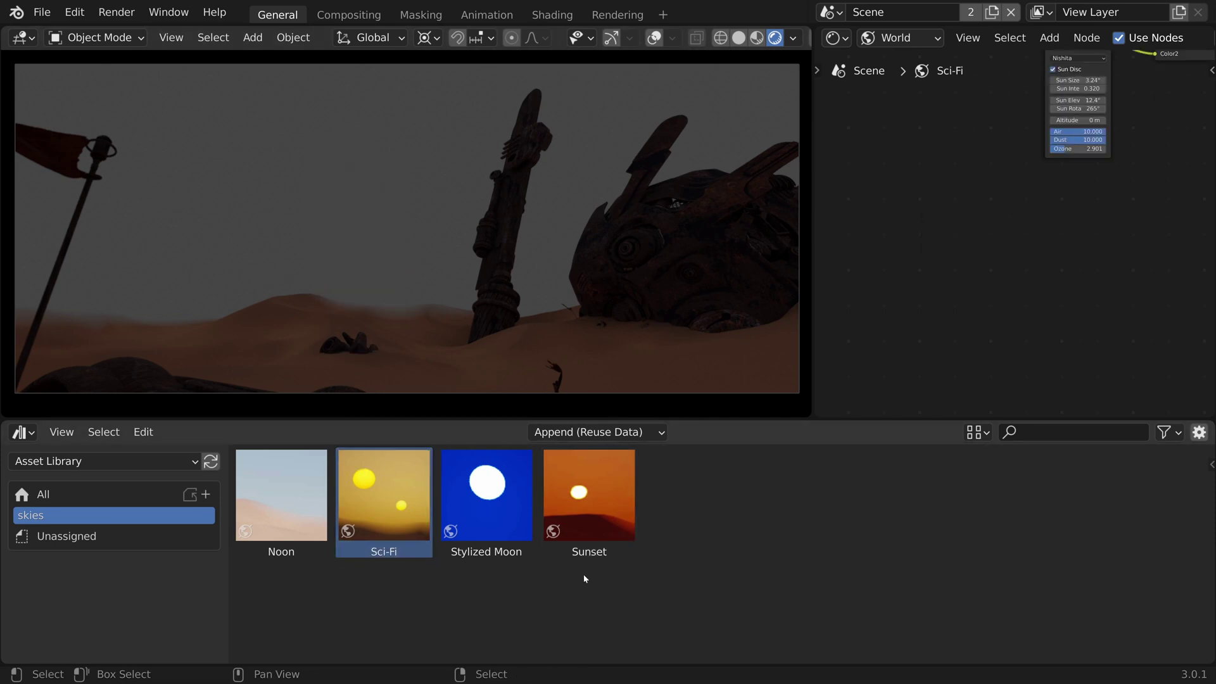
Step: Apply Sunset with sun rotation 262°, then Noon, finishing on the Stylized Moon sky
{"action": "left_click", "coordinate": [598, 507]}
{"action": "left_click_drag", "start_coordinate": [598, 507], "coordinate": [323, 167]}
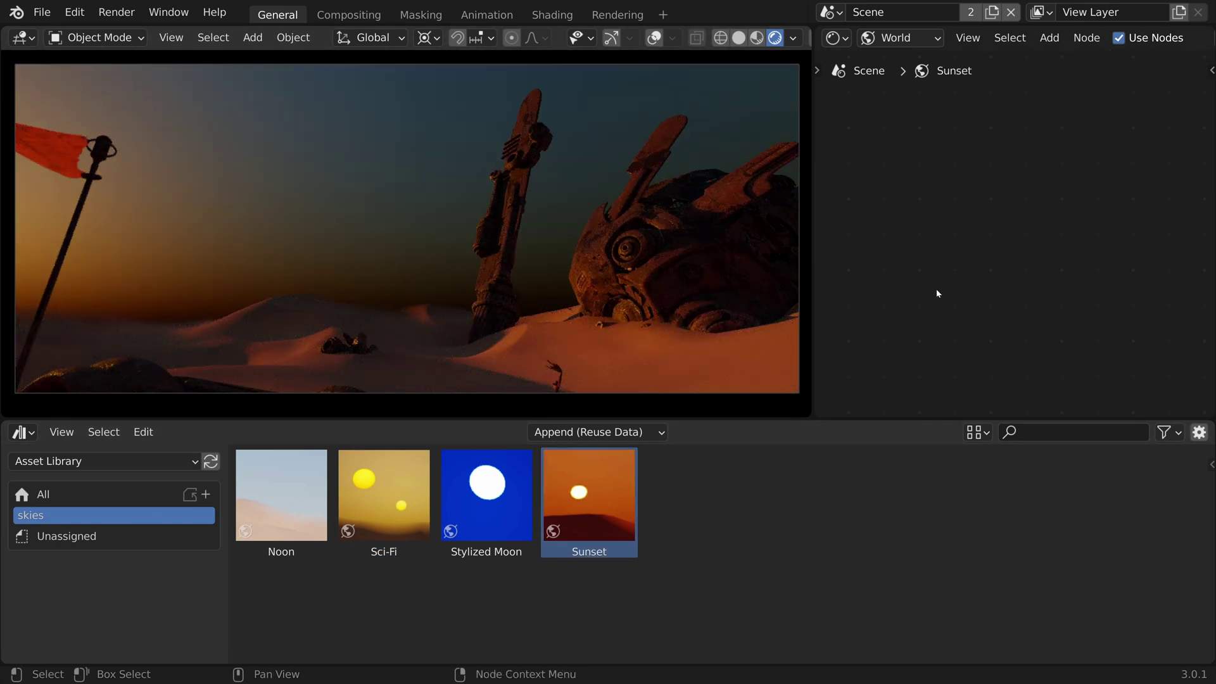
{"action": "key", "text": "Home"}
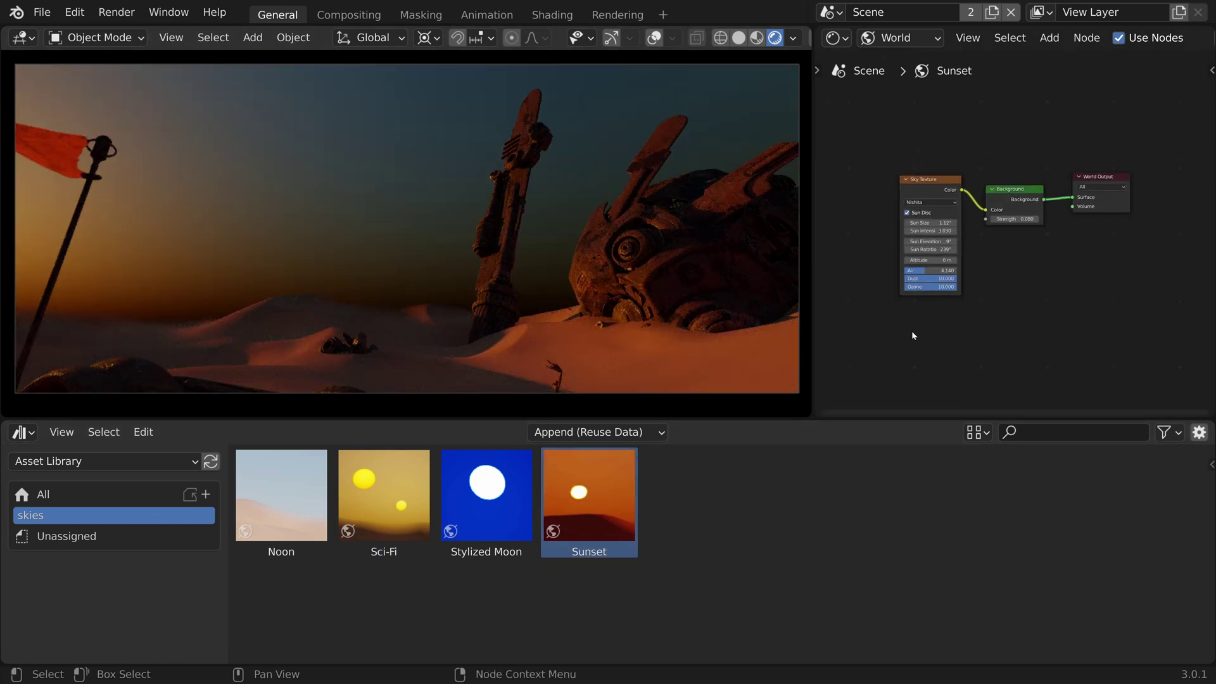
{"action": "left_click_drag", "start_coordinate": [931, 249], "coordinate": [965, 249]}
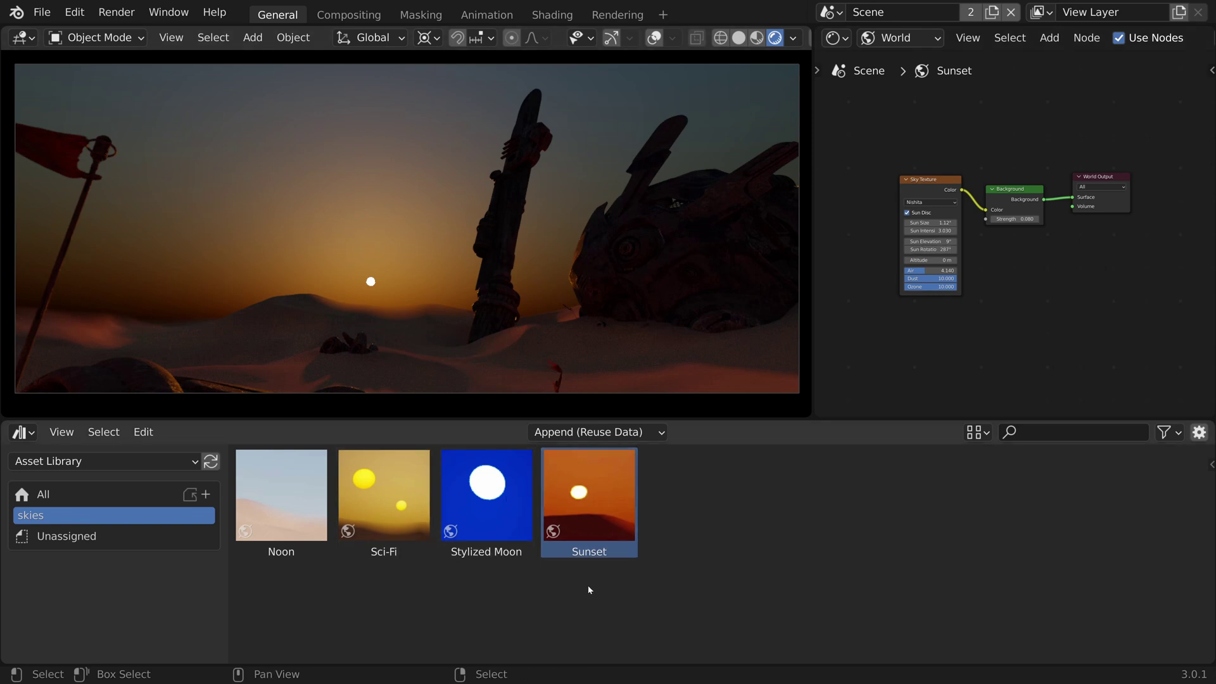
{"action": "left_click_drag", "start_coordinate": [284, 501], "coordinate": [357, 210]}
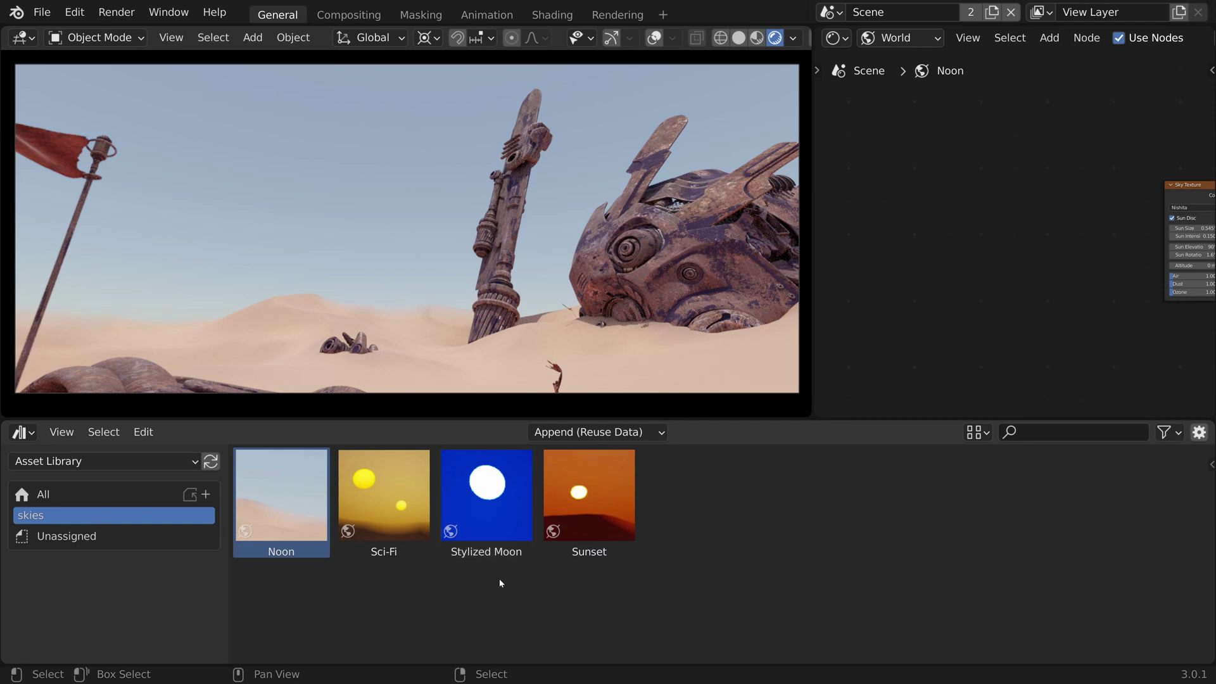
{"action": "left_click_drag", "start_coordinate": [495, 507], "coordinate": [418, 234]}
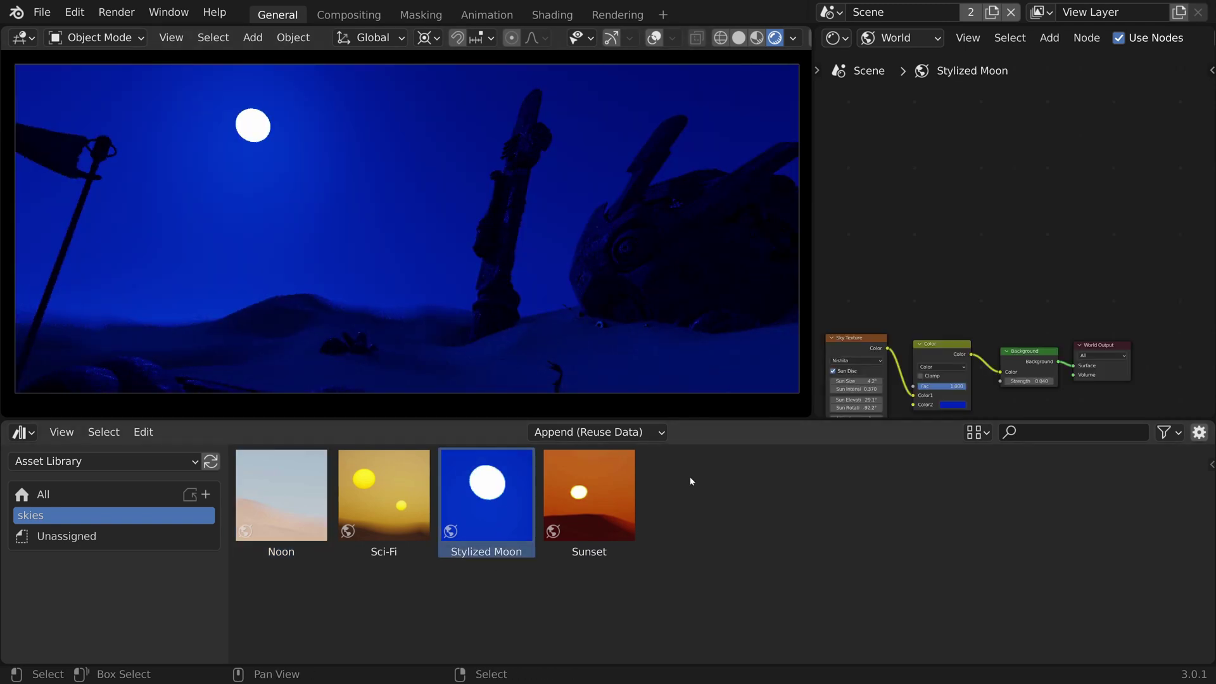